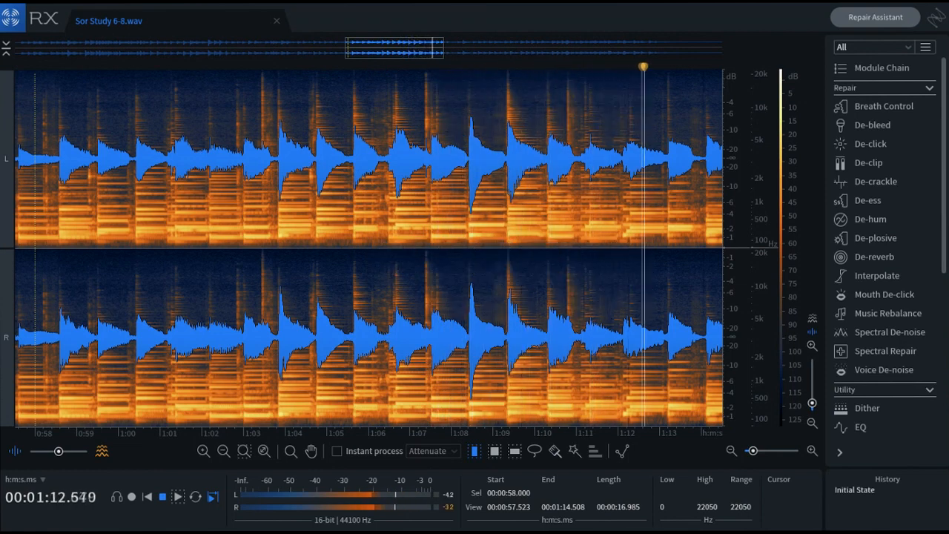
# Play back the passage from 1:03.191 to 1:08.165 and mark the noise spike at about 1:07.39
pyautogui.press('space')
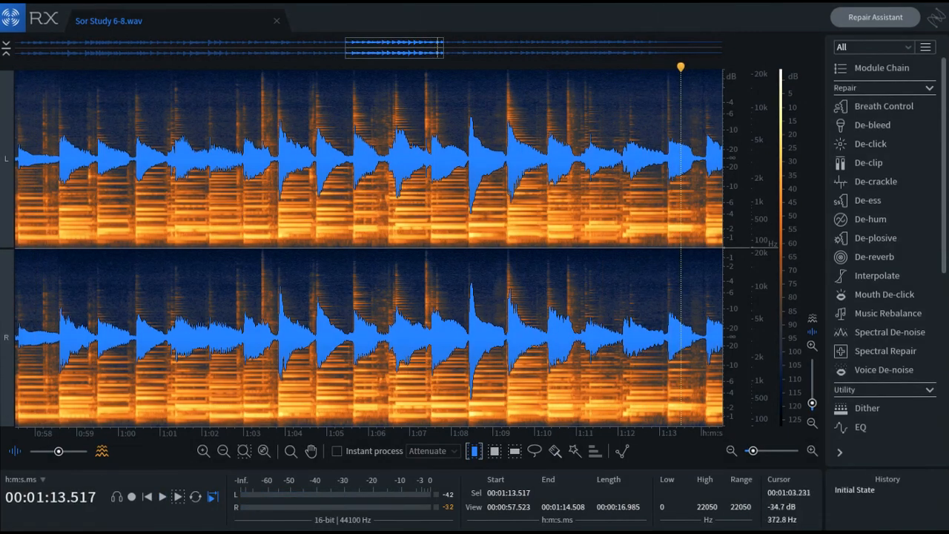
pyautogui.moveTo(251, 100); pyautogui.dragTo(458, 100)
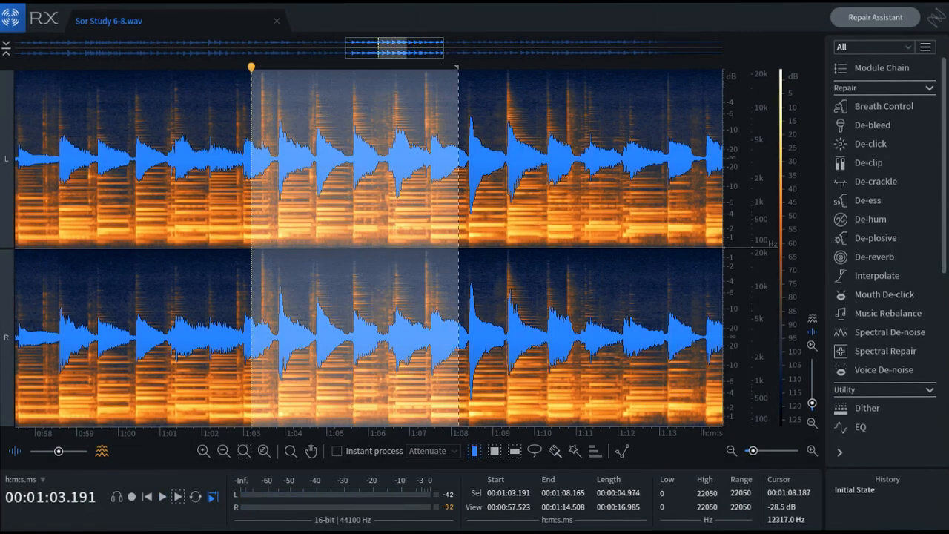
pyautogui.press('space')
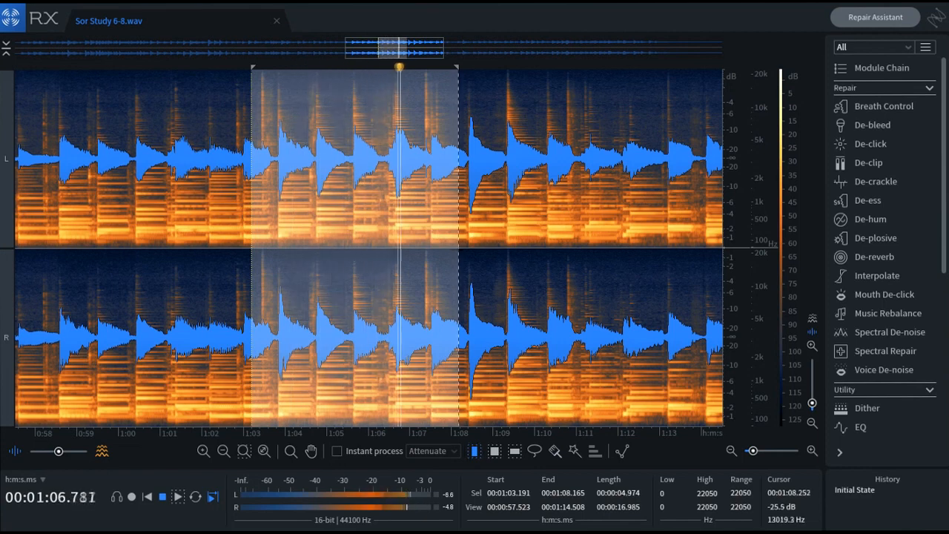
pyautogui.click(425, 92)
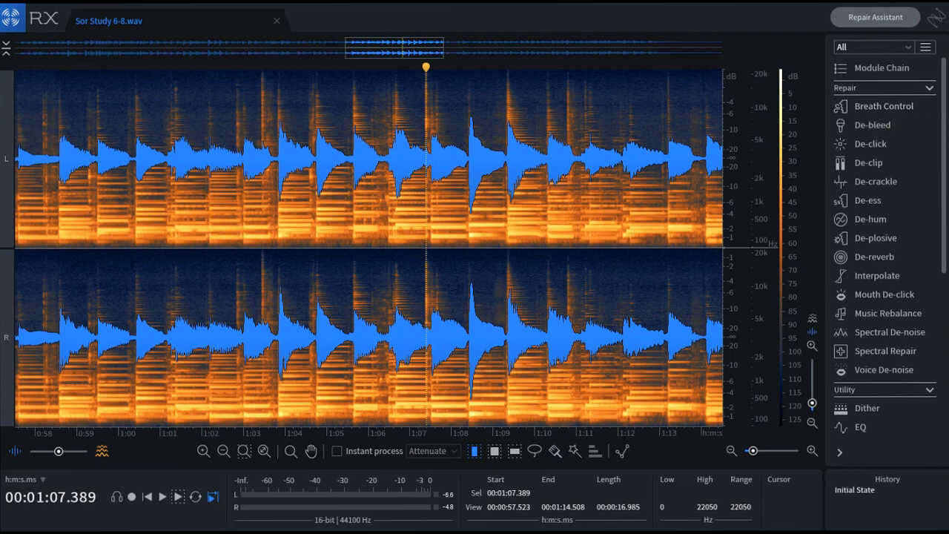
# Zoom in on the noise spike near 1:07.4 and mark it from 1:07.373 to 1:07.425
pyautogui.moveTo(424, 142); pyautogui.dragTo(449, 144)
pyautogui.click(444, 147)
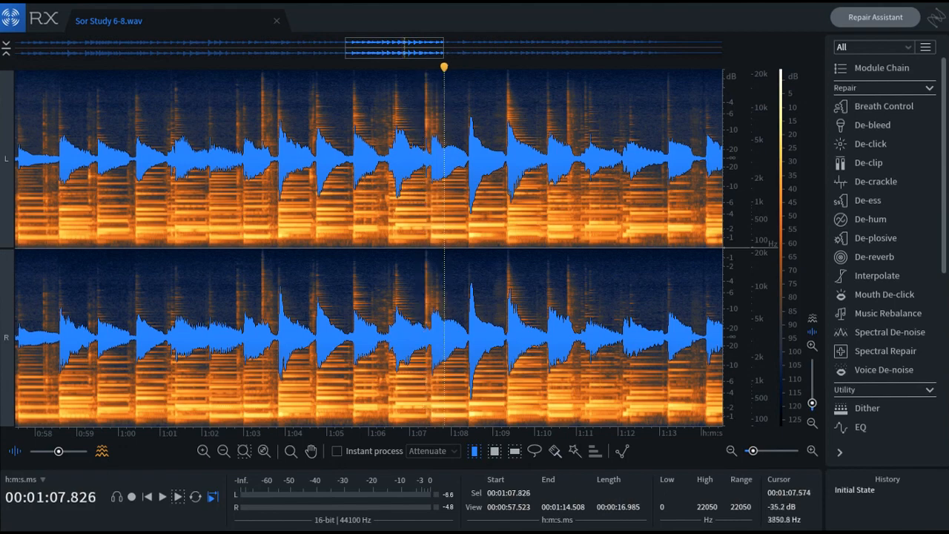
pyautogui.click(812, 451)
pyautogui.moveTo(754, 450); pyautogui.dragTo(759, 450)
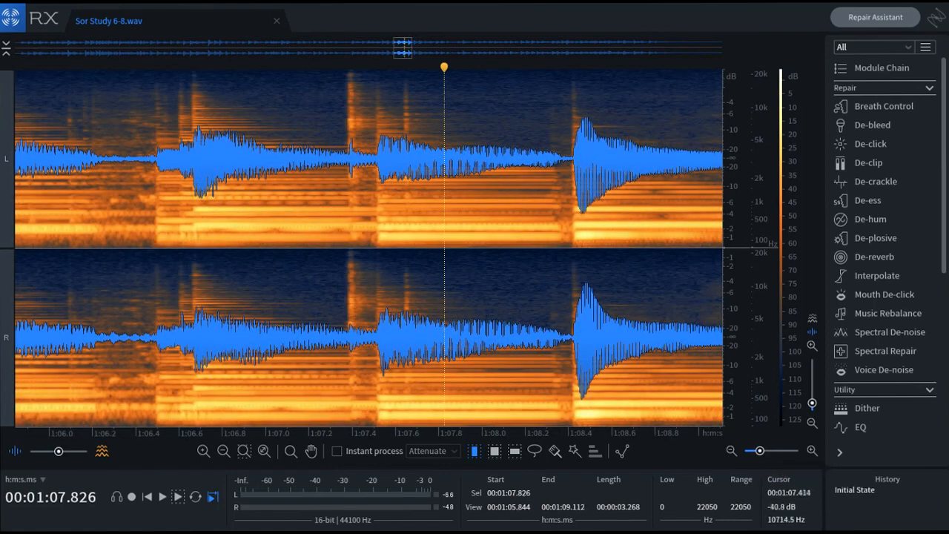
pyautogui.click(352, 104)
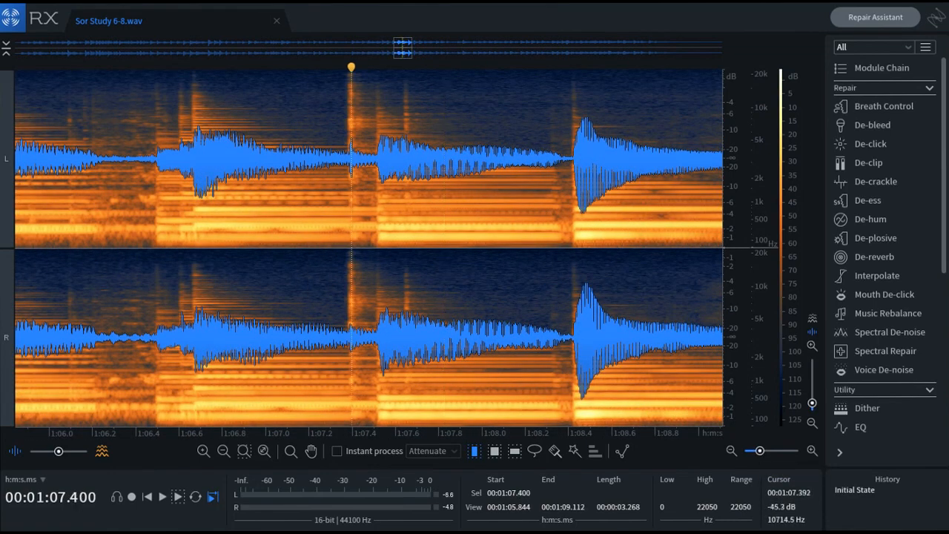
pyautogui.moveTo(346, 289); pyautogui.dragTo(357, 289)
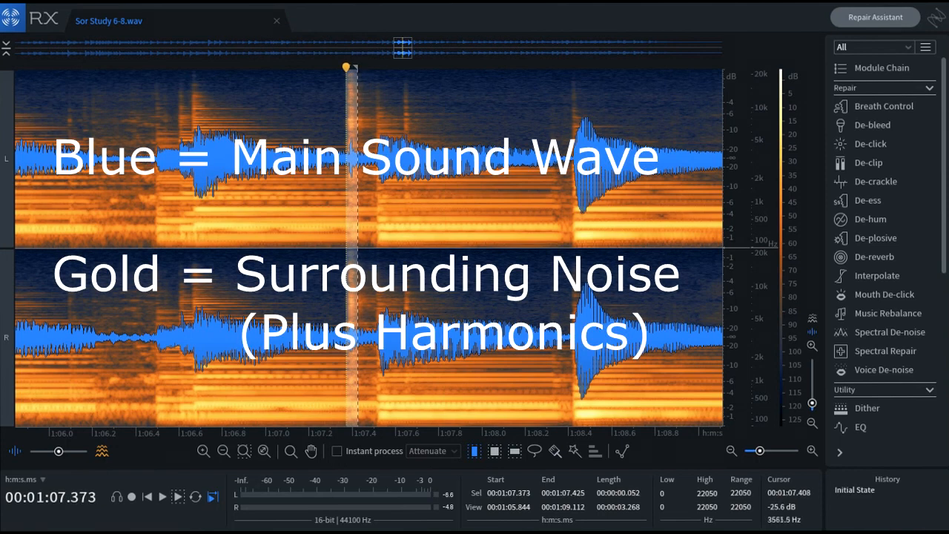
# Select the noise and its tail from 1:07.373 to 1:07.512 and listen to it on its own
pyautogui.click(376, 160)
pyautogui.moveTo(347, 161); pyautogui.dragTo(365, 160)
pyautogui.click(331, 160)
pyautogui.click(351, 182)
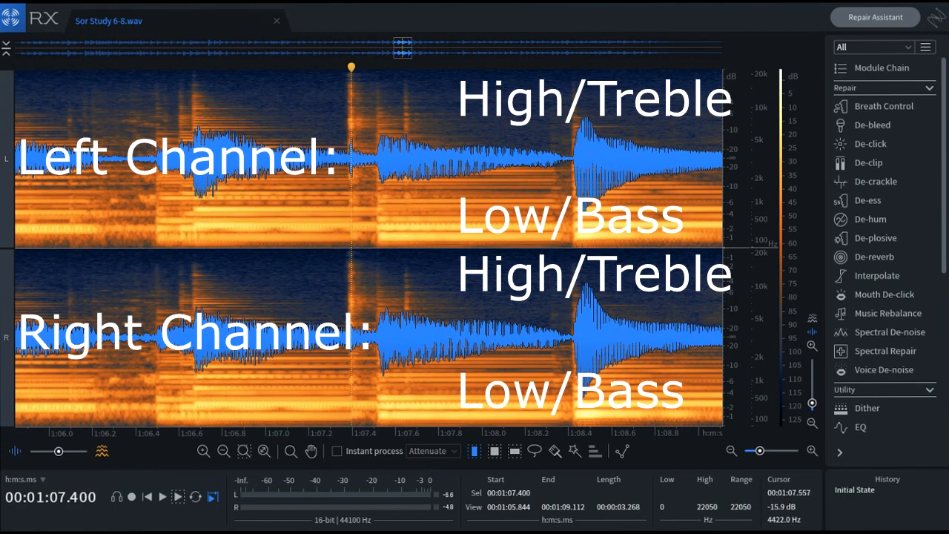
pyautogui.moveTo(346, 155); pyautogui.dragTo(377, 178)
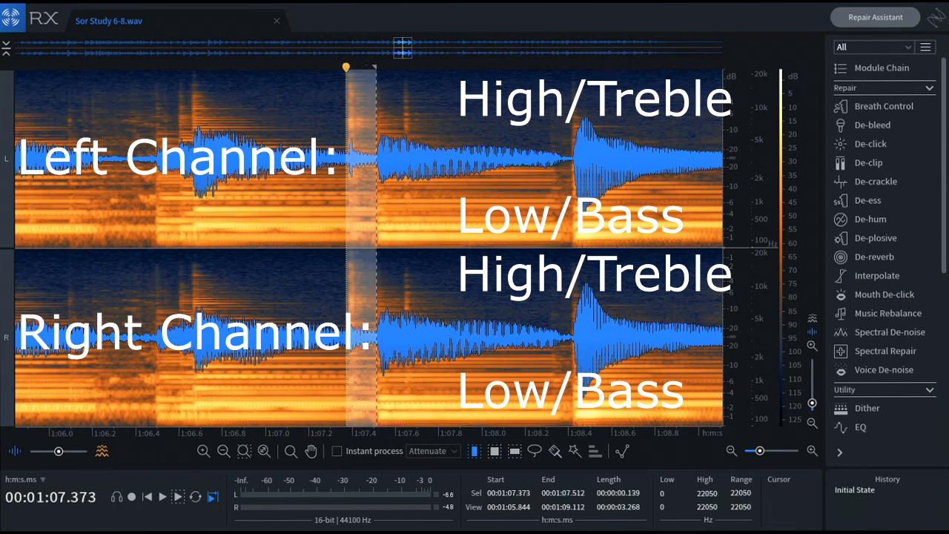
pyautogui.click(162, 496)
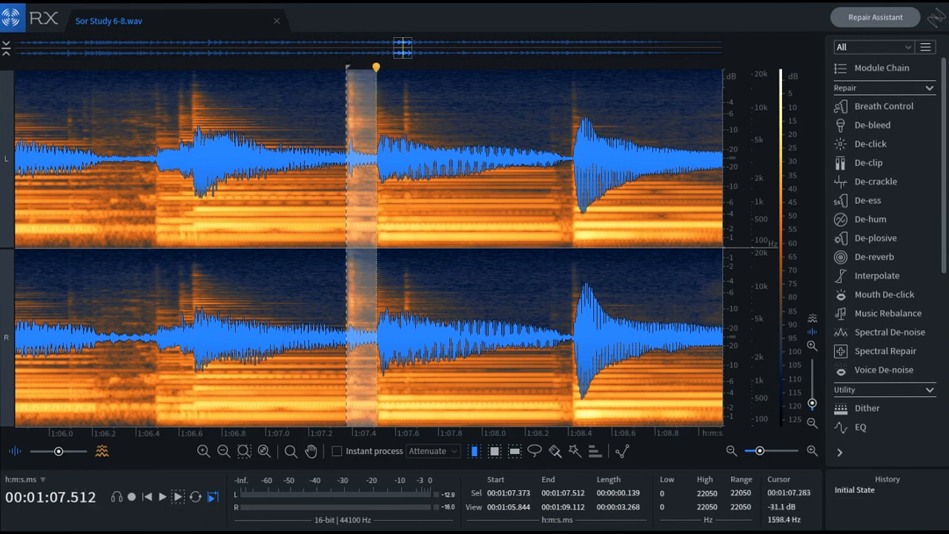
# Select the noise spike from 1:07.378 to 1:07.419 in both channels and open the Spectral Repair module
pyautogui.moveTo(348, 197); pyautogui.dragTo(355, 196)
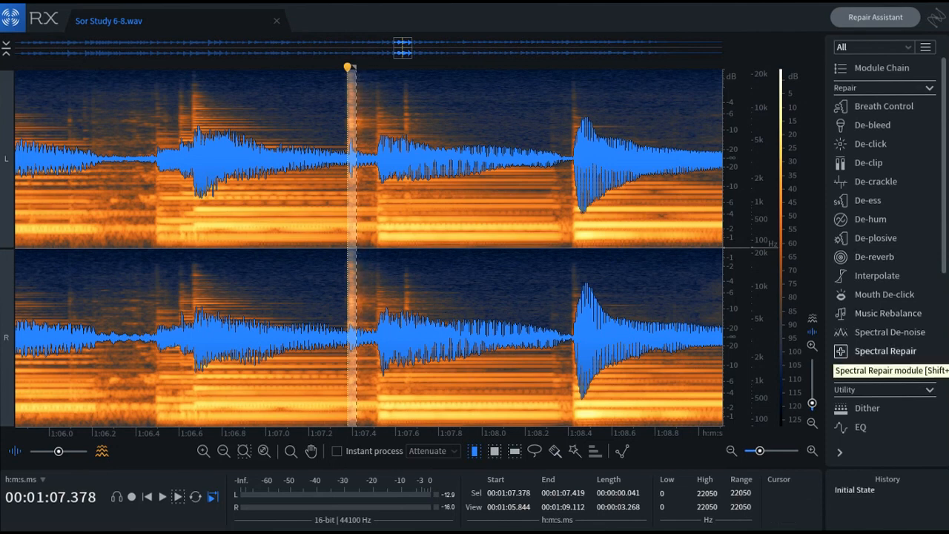
pyautogui.click(884, 351)
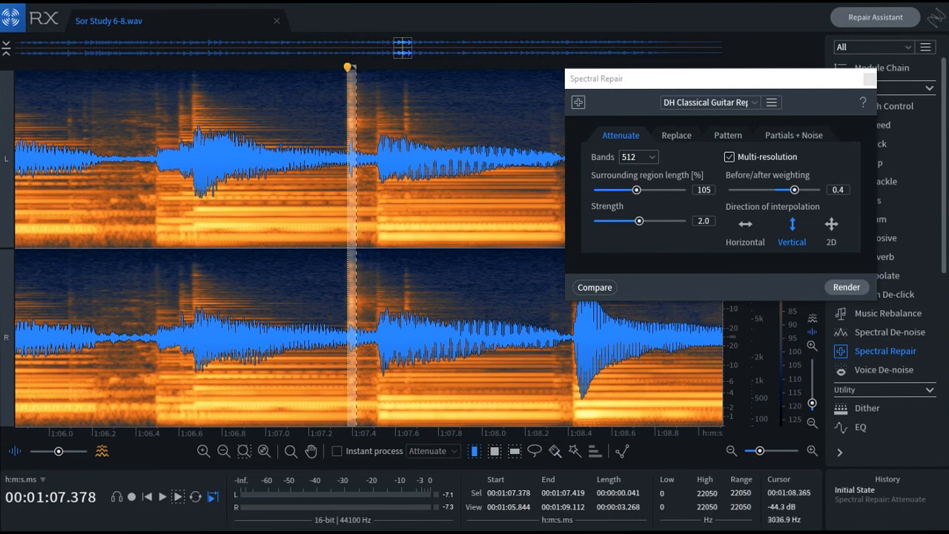
# Try rendering the Attenuate repair on the selected noise at strength 1.0, audition it, and undo the render
pyautogui.moveTo(639, 221); pyautogui.dragTo(619, 221)
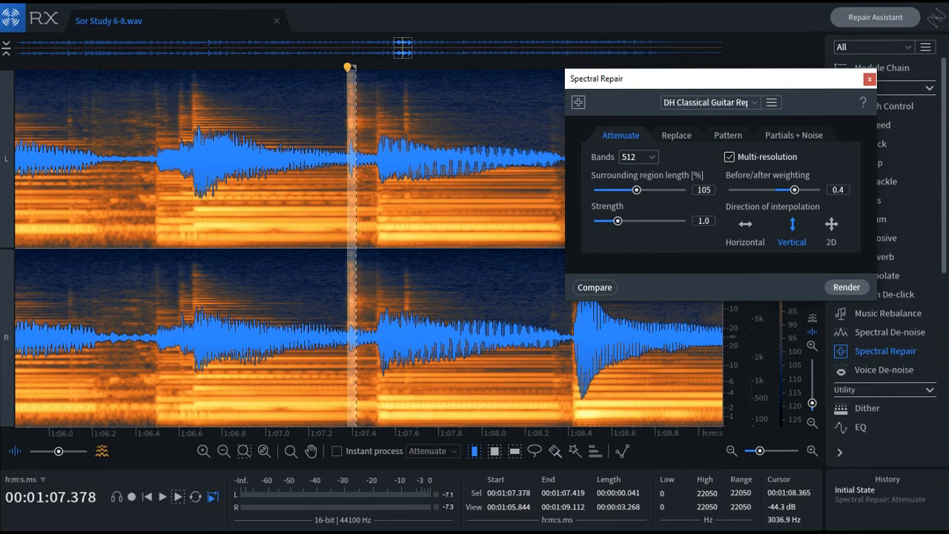
pyautogui.click(846, 287)
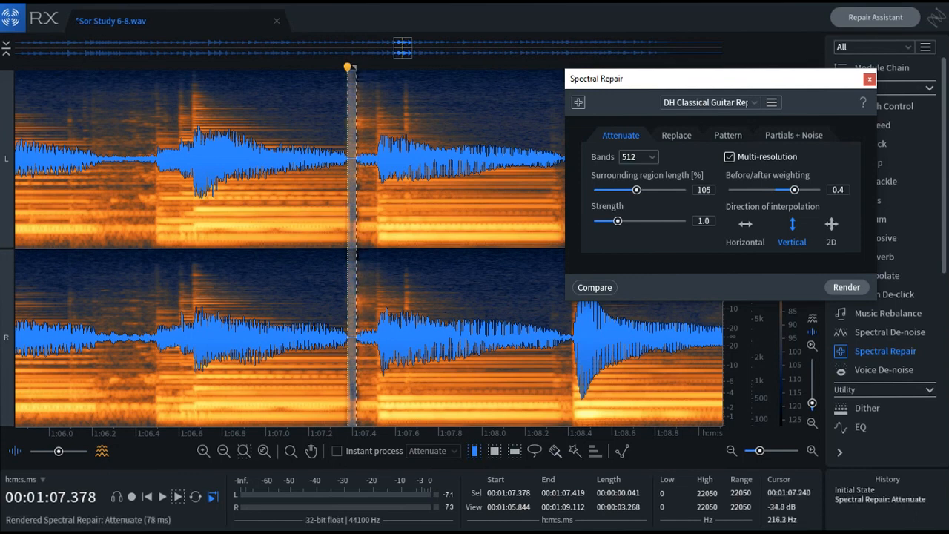
pyautogui.click(155, 228)
pyautogui.press('space')
pyautogui.press('space')
pyautogui.hotkey('ctrl', 'z')
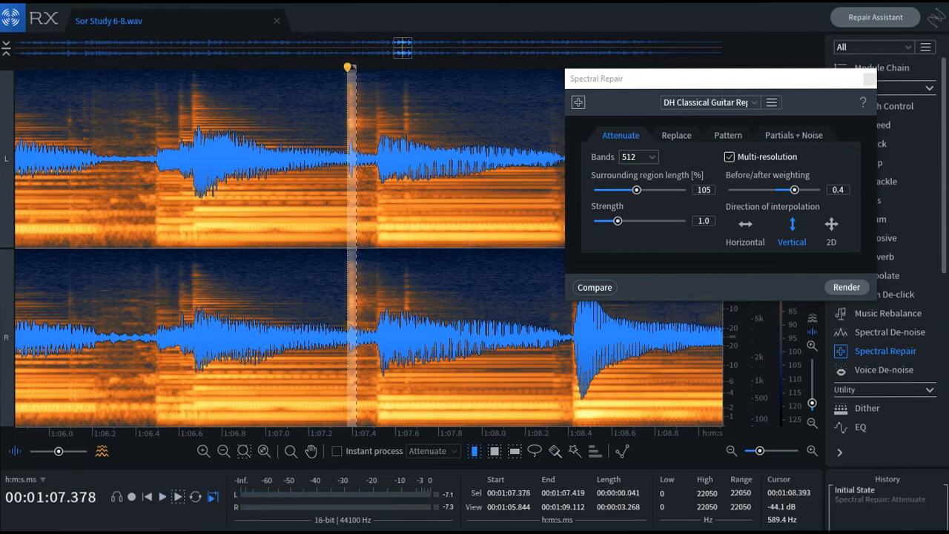
# Try the Attenuate repair at strength 0.5 on the same selection, audition it, and undo the render
pyautogui.moveTo(617, 221); pyautogui.dragTo(606, 221)
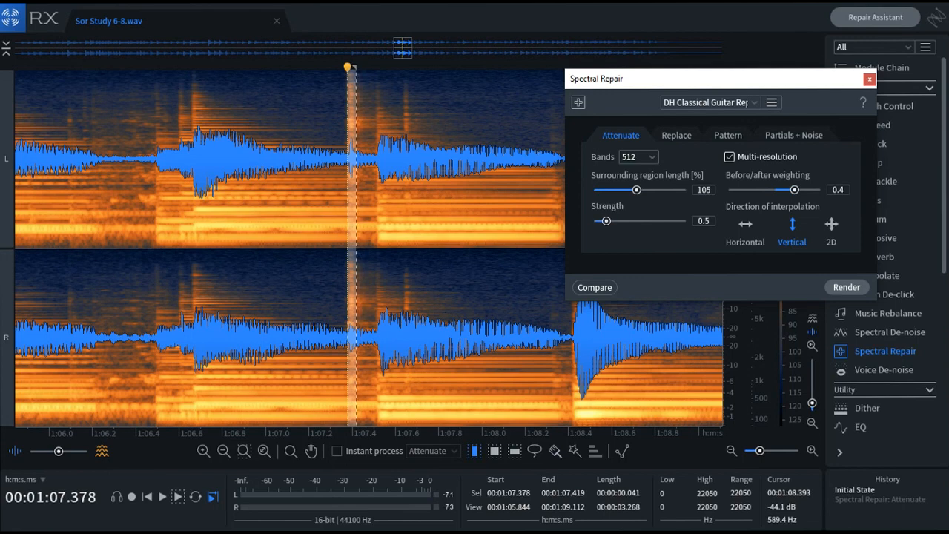
pyautogui.click(846, 287)
pyautogui.click(151, 240)
pyautogui.press('space')
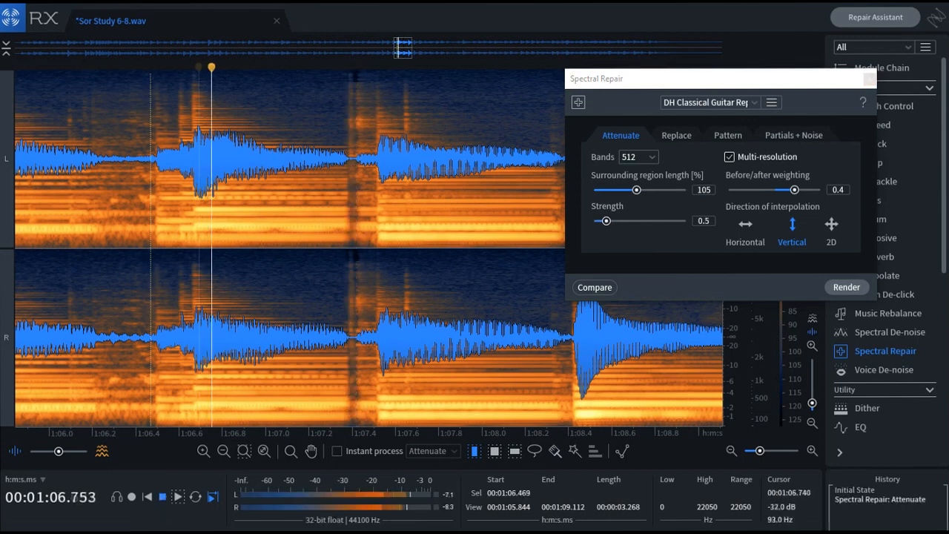
pyautogui.hotkey('ctrl', 'z')
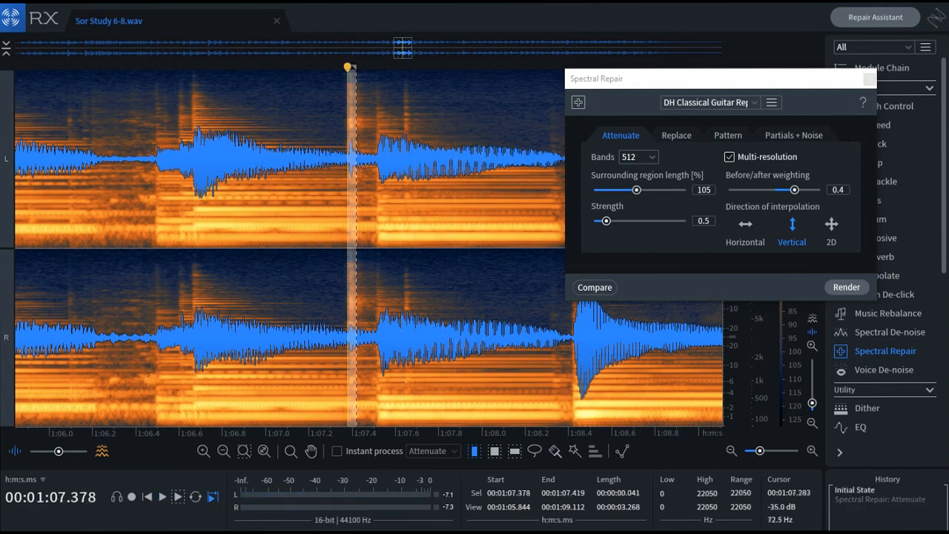
# Render the Attenuate repair on the selected noise at strength 0.1 and audition the passage leading into it
pyautogui.moveTo(607, 221); pyautogui.dragTo(599, 221)
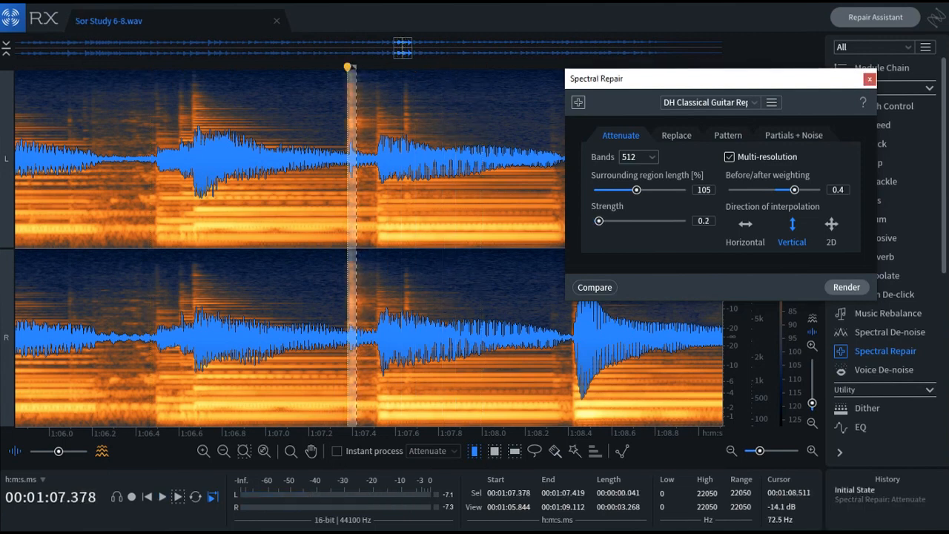
pyautogui.click(846, 287)
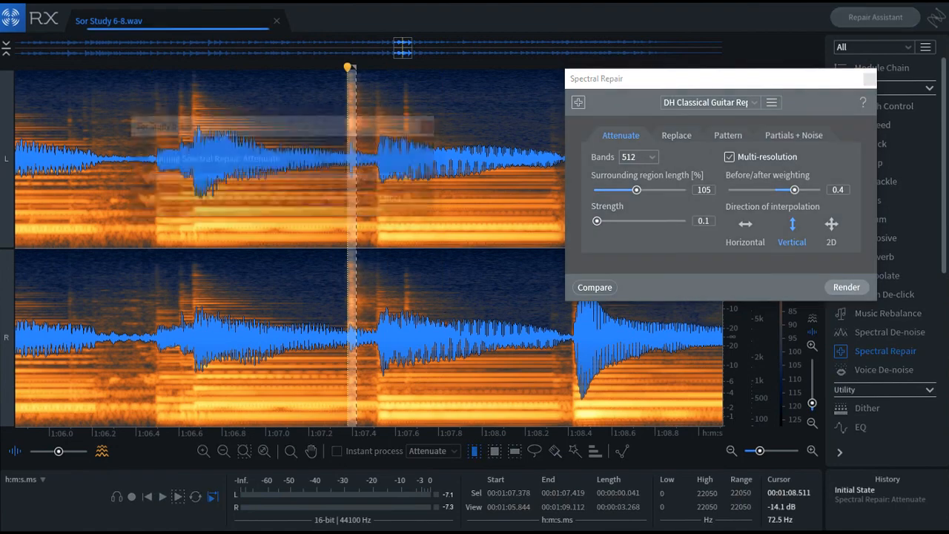
pyautogui.click(210, 204)
pyautogui.press('space')
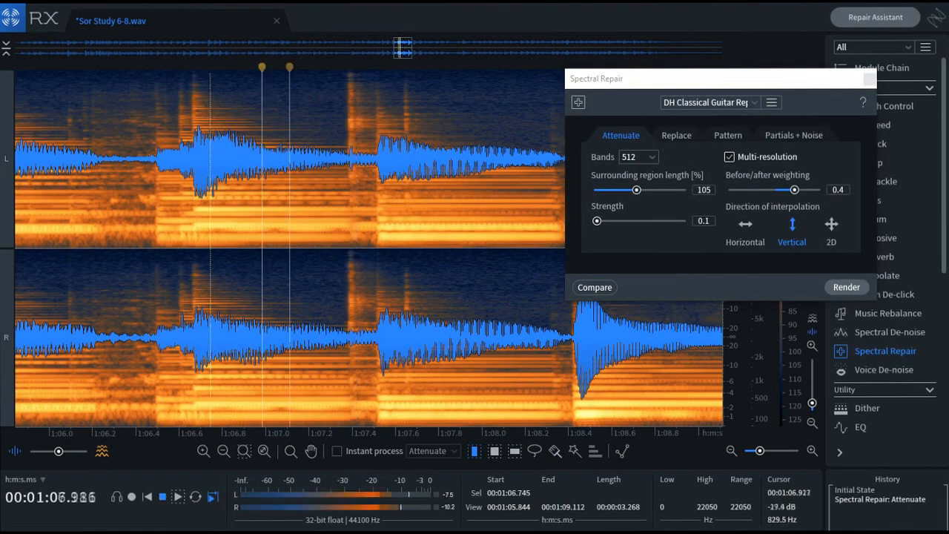
pyautogui.press('space')
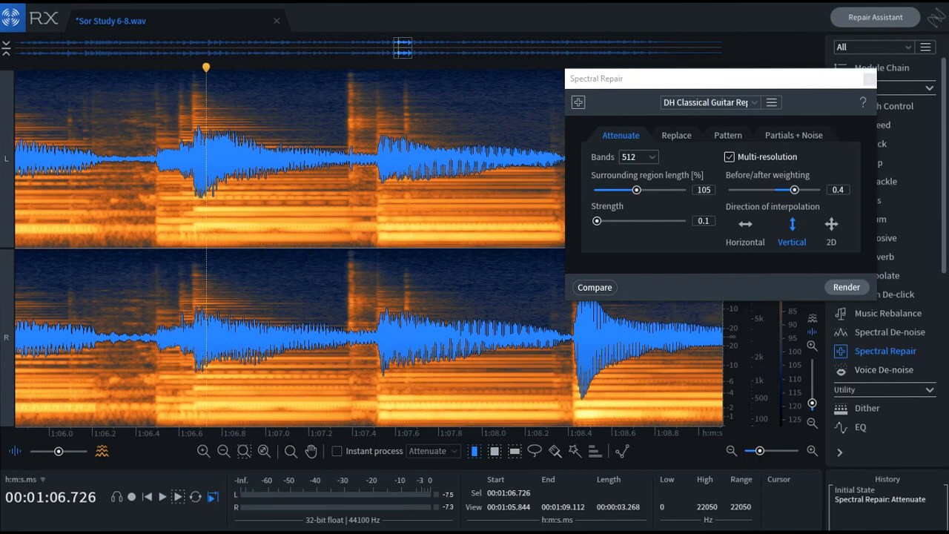
# Compare the unprocessed audio with the repaired version by auditioning the initial history state, and restore the Spectral Repair state
pyautogui.click(855, 490)
pyautogui.click(183, 326)
pyautogui.press('space')
pyautogui.press('space')
pyautogui.click(237, 326)
pyautogui.click(880, 499)
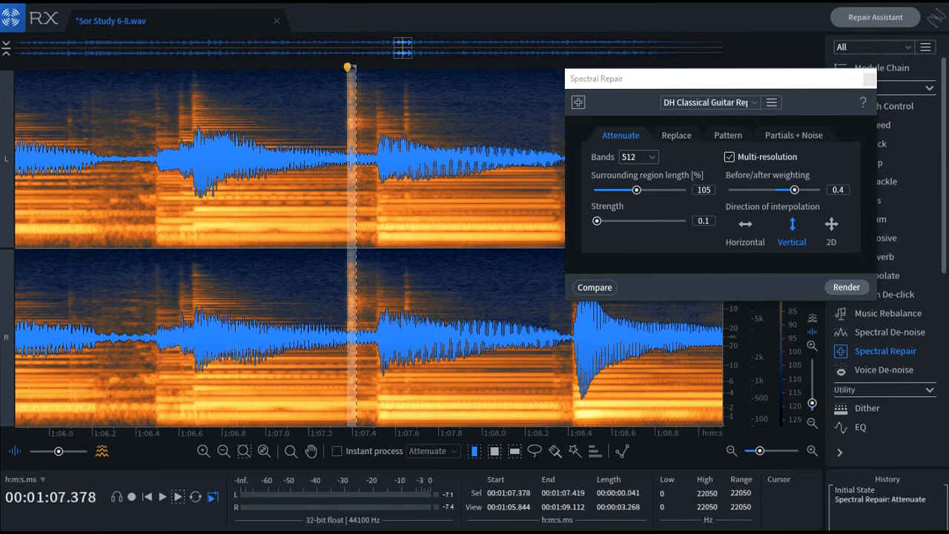
# Mark the noise from 1:07.360 to 1:07.428 and examine its waveform and spectrogram close up
pyautogui.click(362, 332)
pyautogui.click(352, 336)
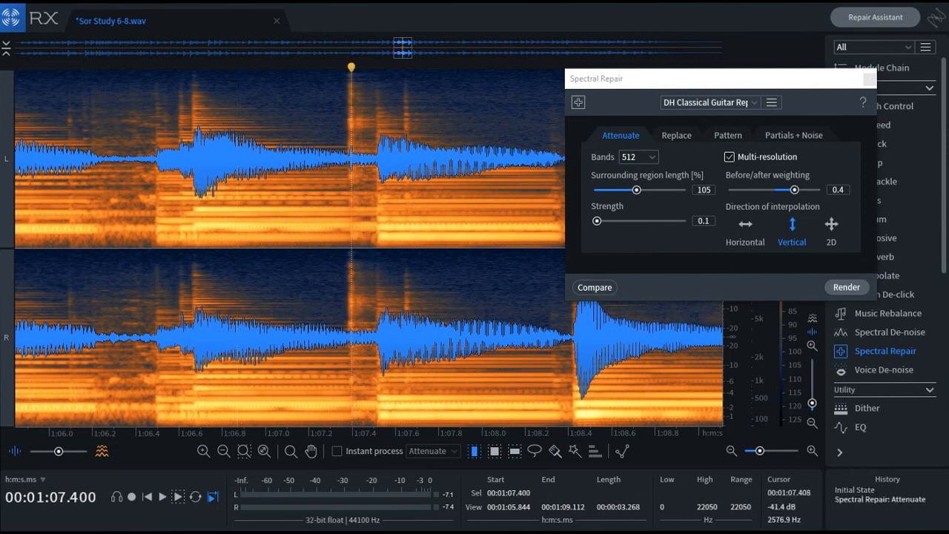
pyautogui.moveTo(343, 346); pyautogui.dragTo(358, 347)
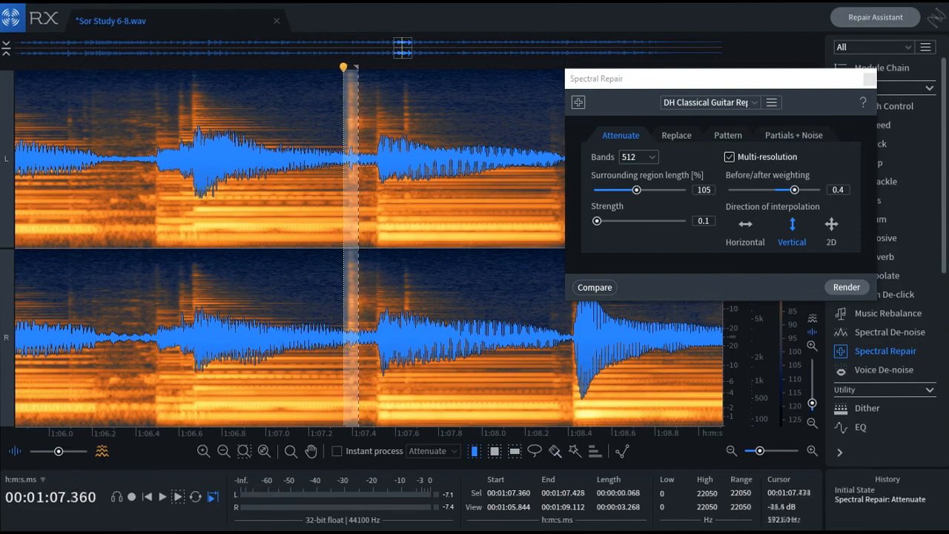
pyautogui.moveTo(759, 450); pyautogui.dragTo(768, 451)
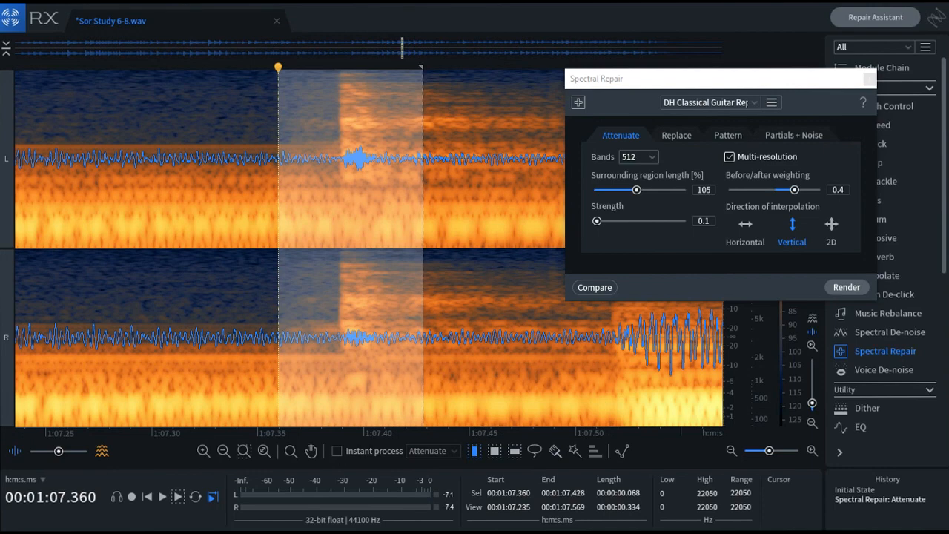
# Toggle the strength 0.1 render off and on to compare the waveform, leaving the render undone
pyautogui.hotkey('ctrl', 'z')
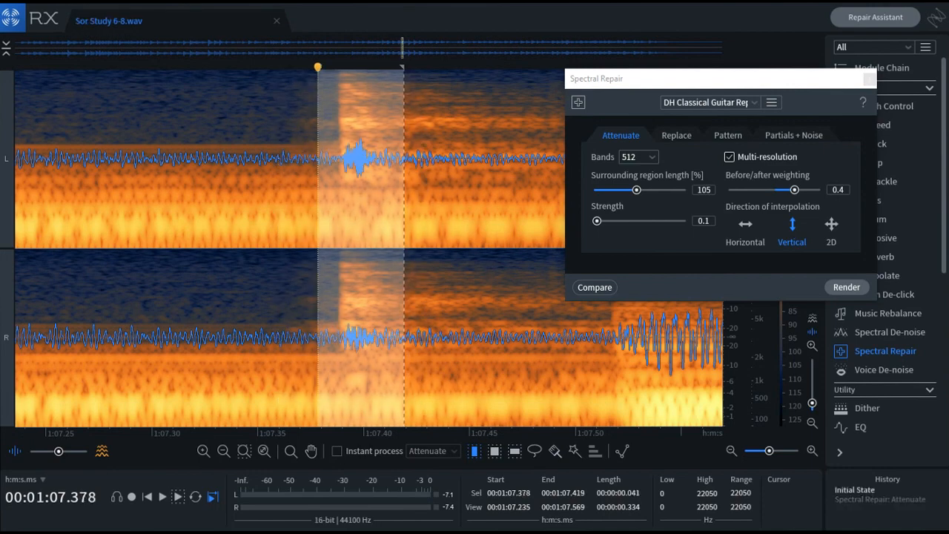
pyautogui.hotkey('ctrl', 'y')
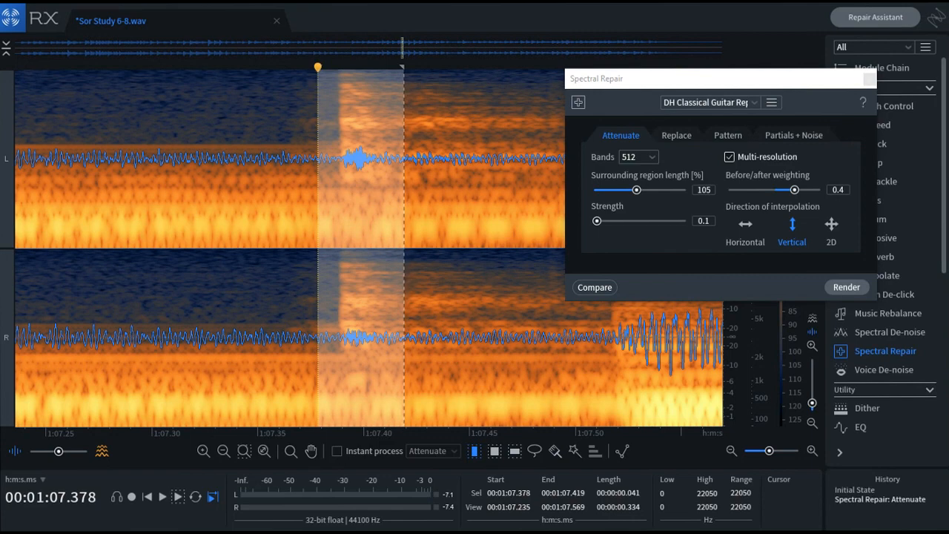
pyautogui.hotkey('ctrl', 'z')
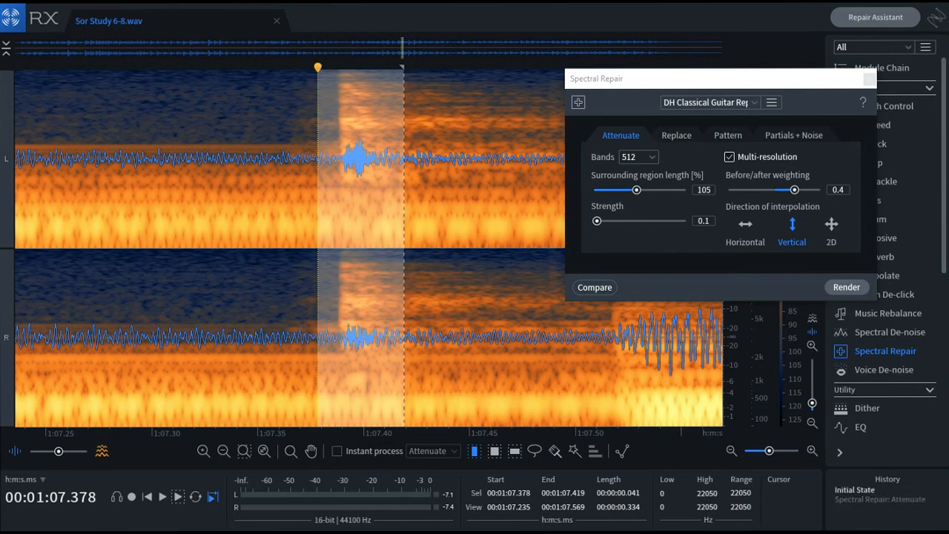
# Render the Attenuate repair at strength 0.2 on the 1:07.378 to 1:07.419 selection and audition the passage from about 1:06.7
pyautogui.moveTo(596, 221); pyautogui.dragTo(599, 221)
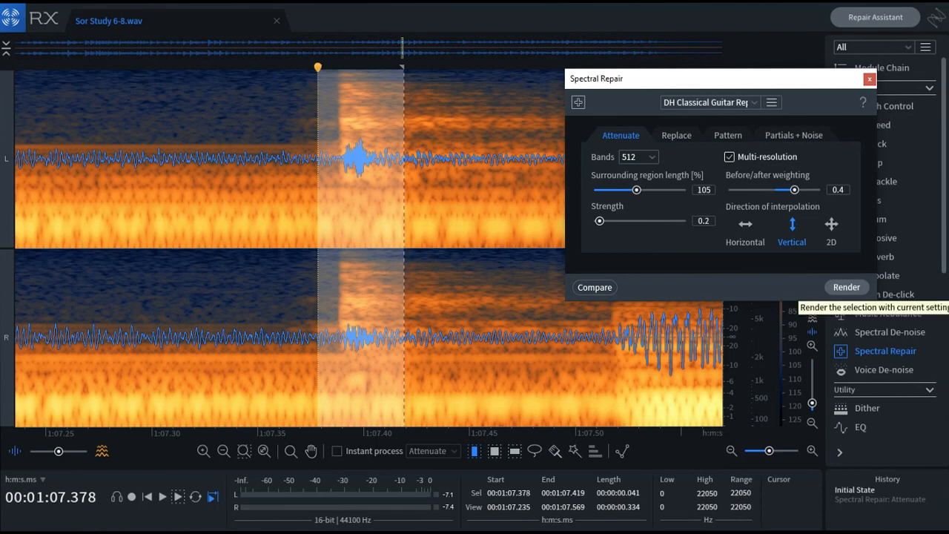
pyautogui.click(845, 287)
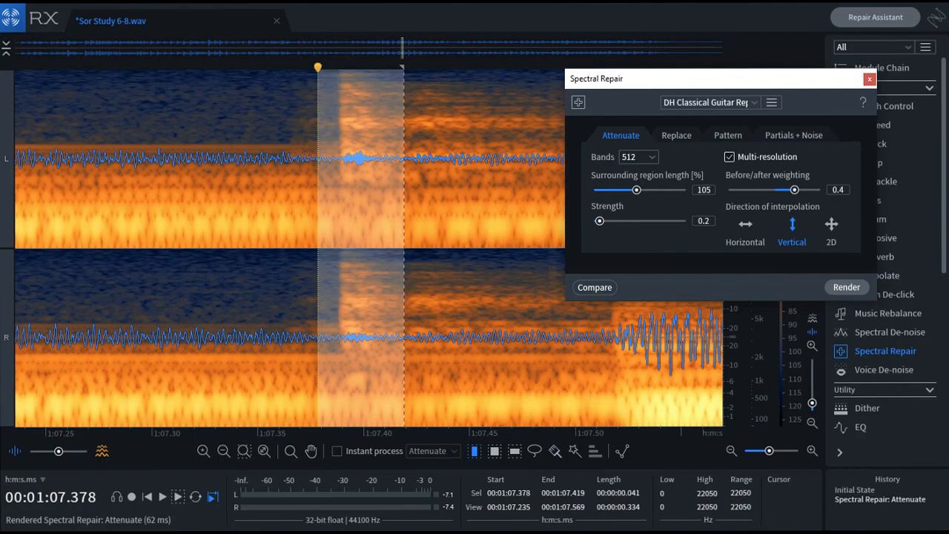
pyautogui.click(223, 450)
pyautogui.click(223, 451)
pyautogui.click(223, 451)
pyautogui.click(223, 451)
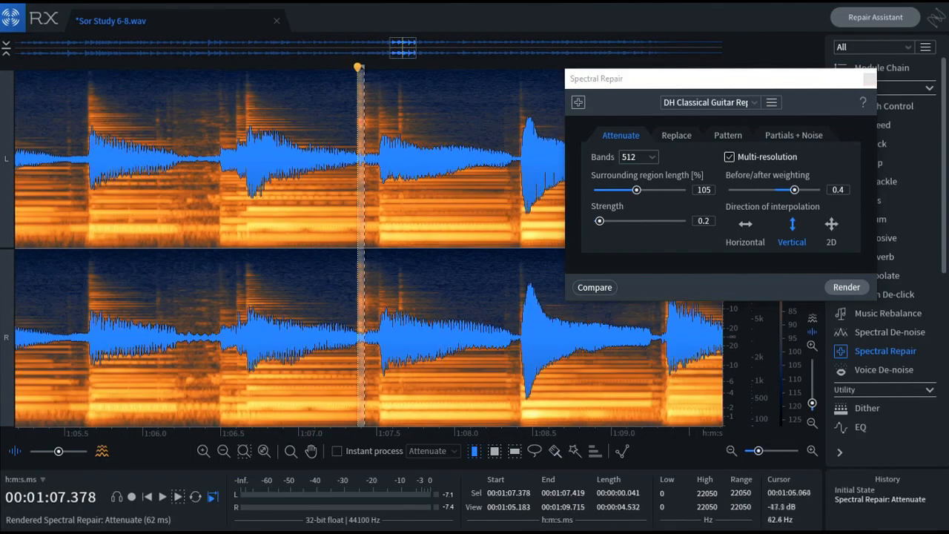
pyautogui.click(256, 265)
pyautogui.press('space')
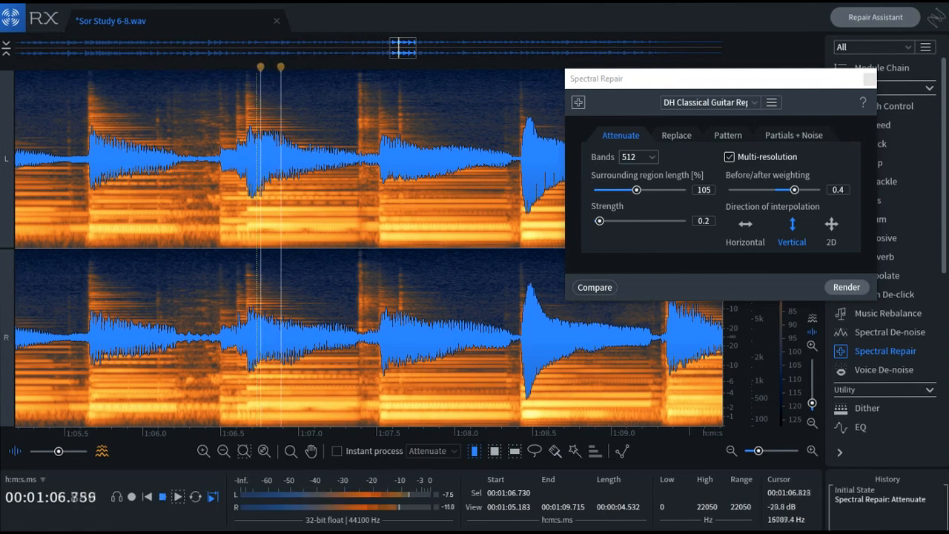
pyautogui.click(265, 263)
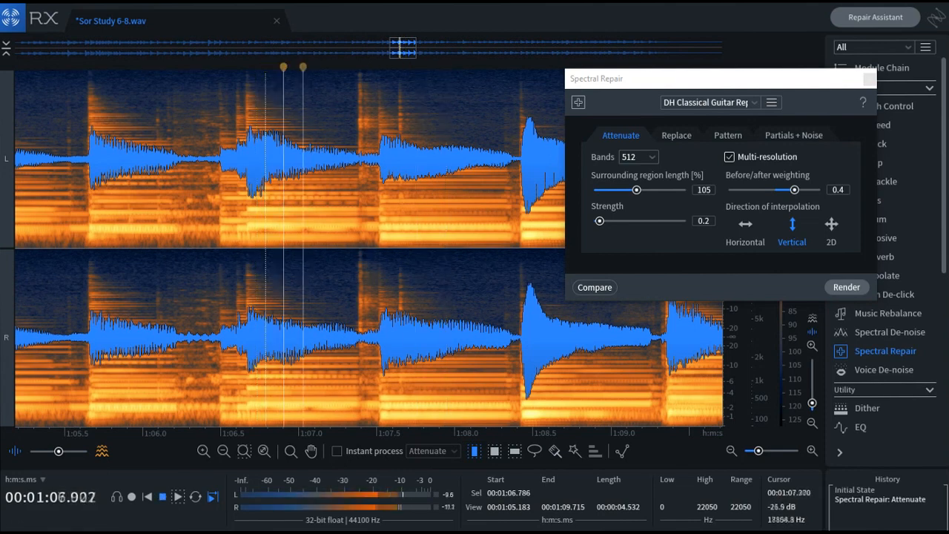
# Undo the last Attenuate render and mark the noise from 1:07.377 to 1:07.411 to examine it close up
pyautogui.press('space')
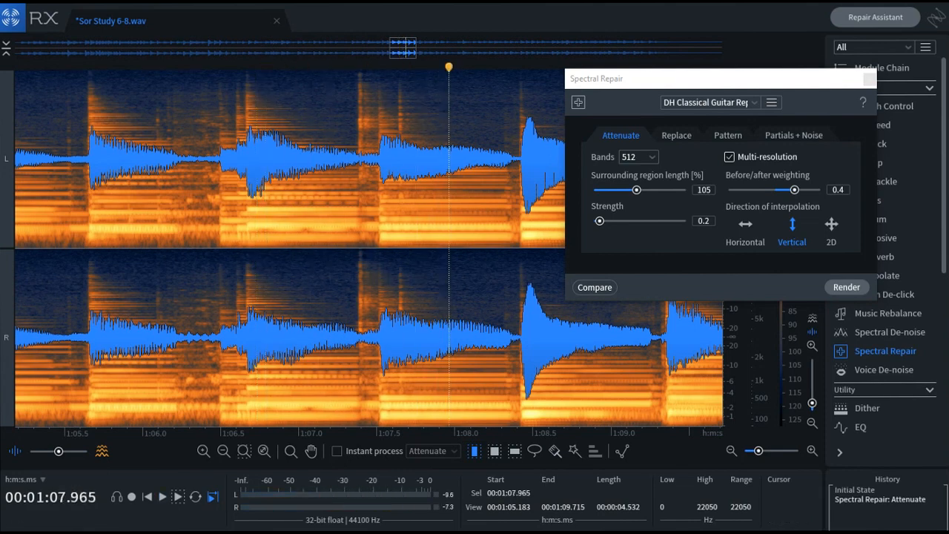
pyautogui.hotkey('ctrl', 'z')
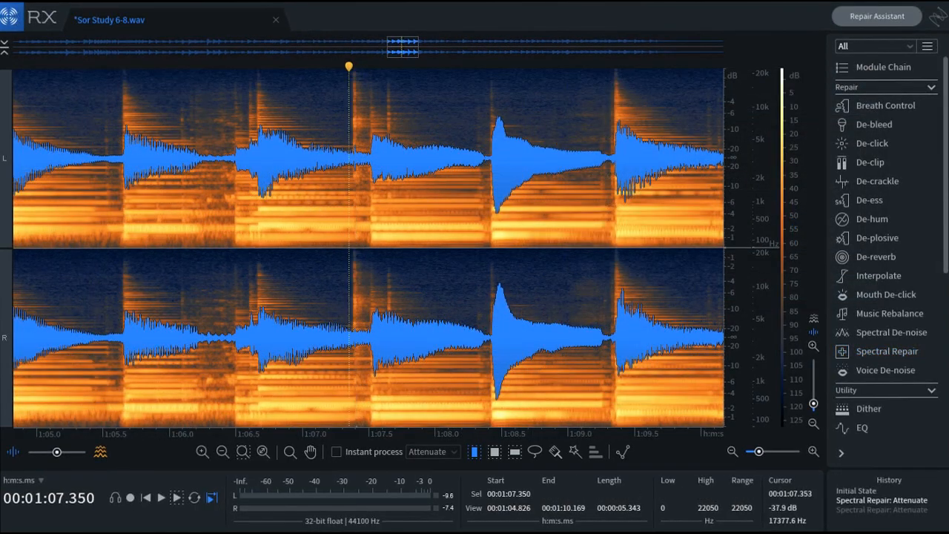
pyautogui.moveTo(352, 78); pyautogui.dragTo(357, 80)
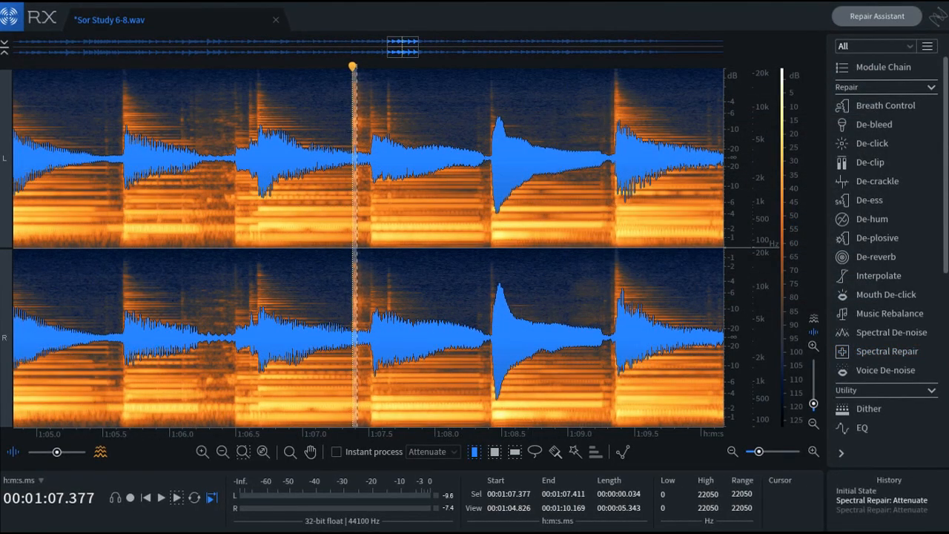
pyautogui.scroll(10, 354, 212)
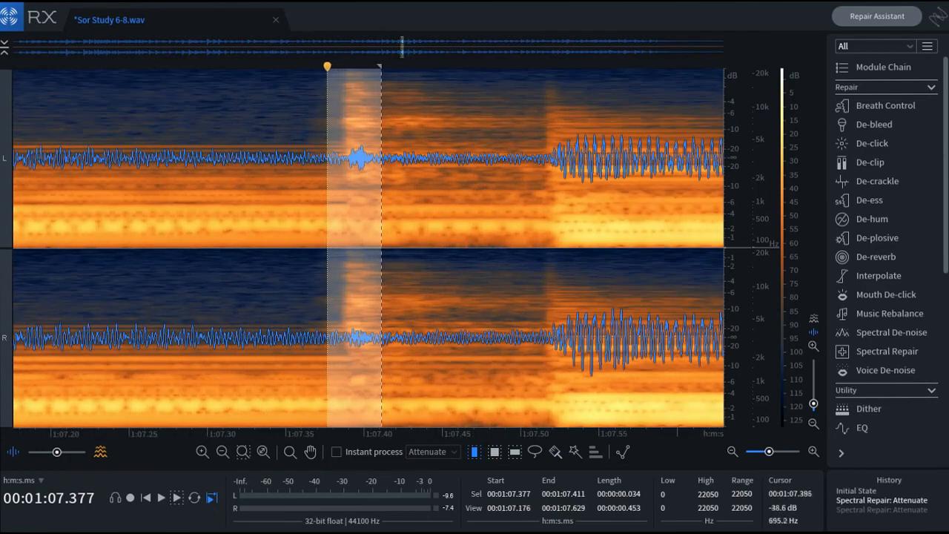
pyautogui.click(407, 208)
pyautogui.moveTo(346, 200); pyautogui.dragTo(375, 199)
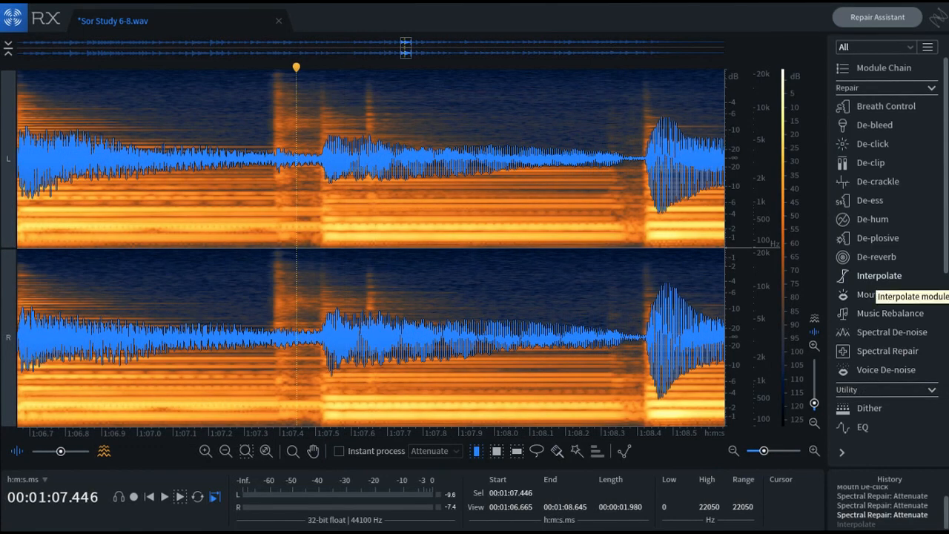
# Open the Interpolate module and select only the core of the noise, from 1:07.391 to 1:07.400
pyautogui.click(879, 276)
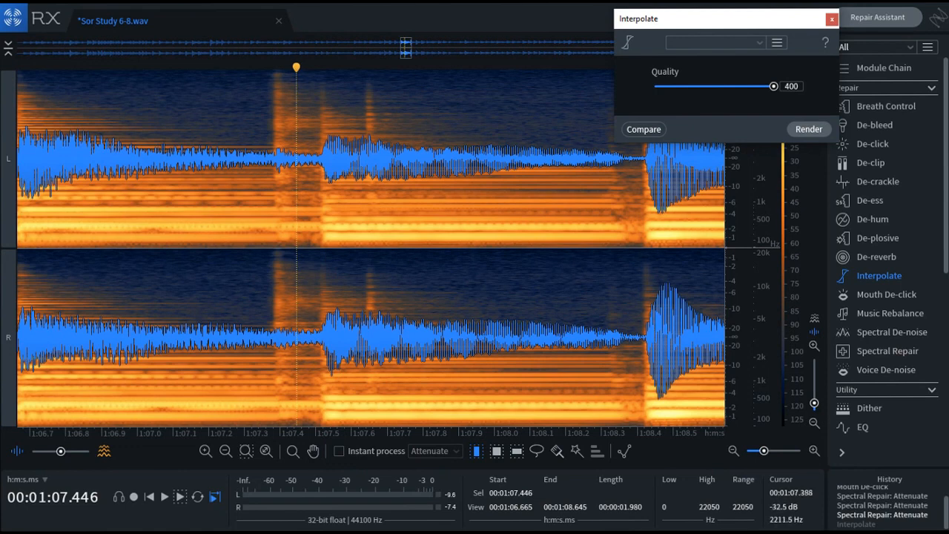
pyautogui.moveTo(276, 176); pyautogui.dragTo(287, 180)
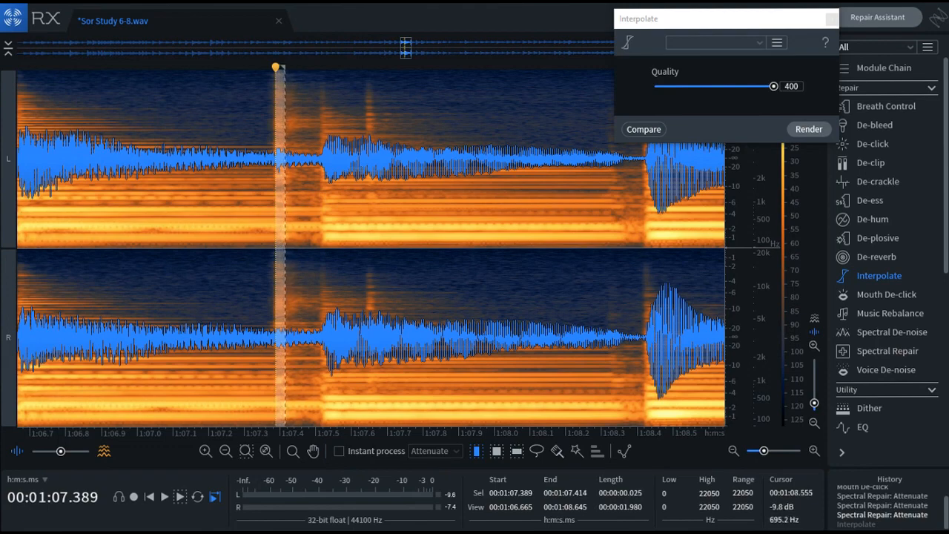
pyautogui.click(814, 450)
pyautogui.click(814, 450)
pyautogui.click(814, 451)
pyautogui.click(813, 451)
pyautogui.click(813, 450)
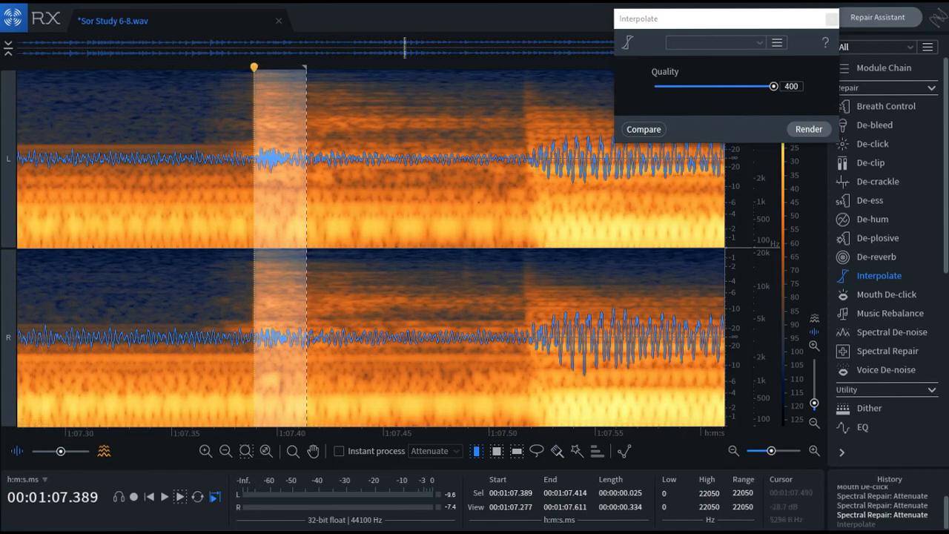
pyautogui.click(353, 237)
pyautogui.click(271, 238)
pyautogui.moveTo(255, 237)
pyautogui.mouseDown()
pyautogui.moveTo(289, 240)
pyautogui.moveTo(258, 244)
pyautogui.mouseUp()
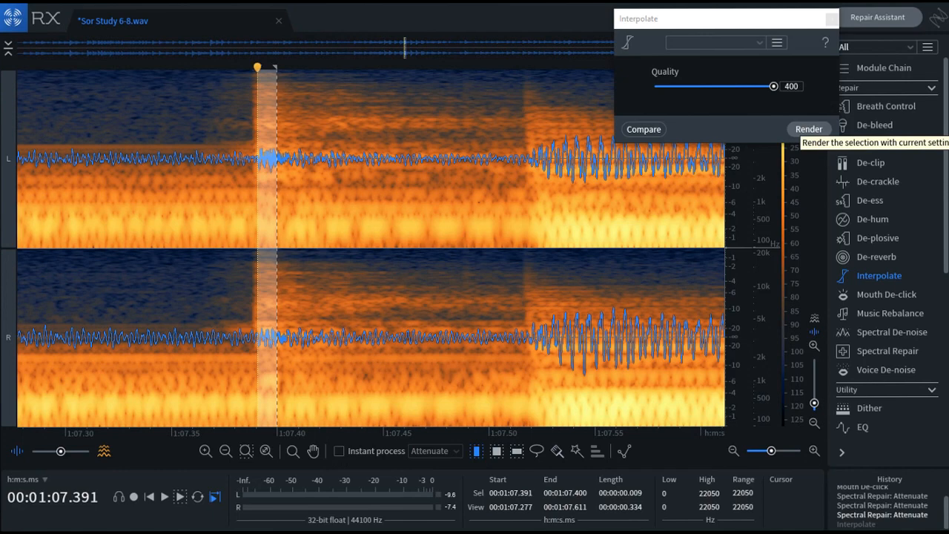
# Try Interpolate on the selection at quality 400 and at quality 2, undo both renders, and return the quality to 400
pyautogui.click(808, 129)
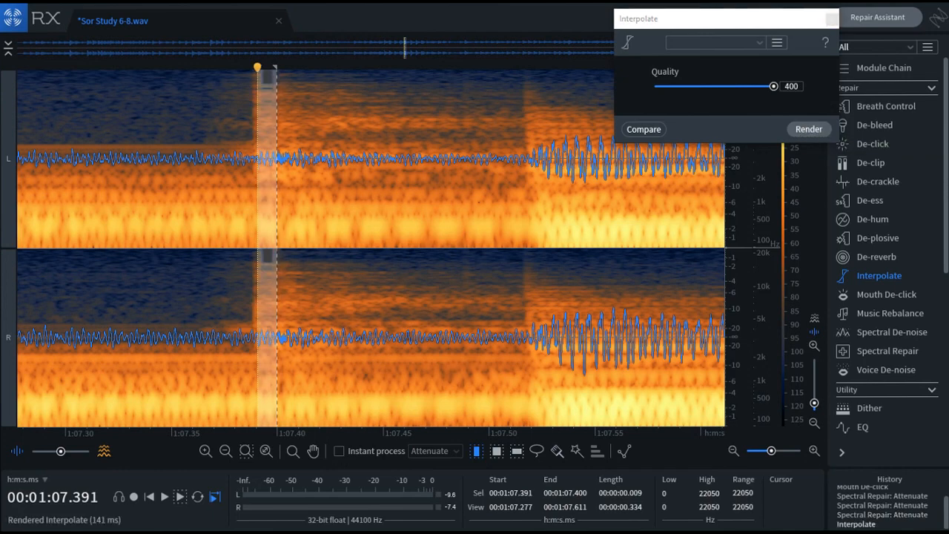
pyautogui.hotkey('ctrl', 'z')
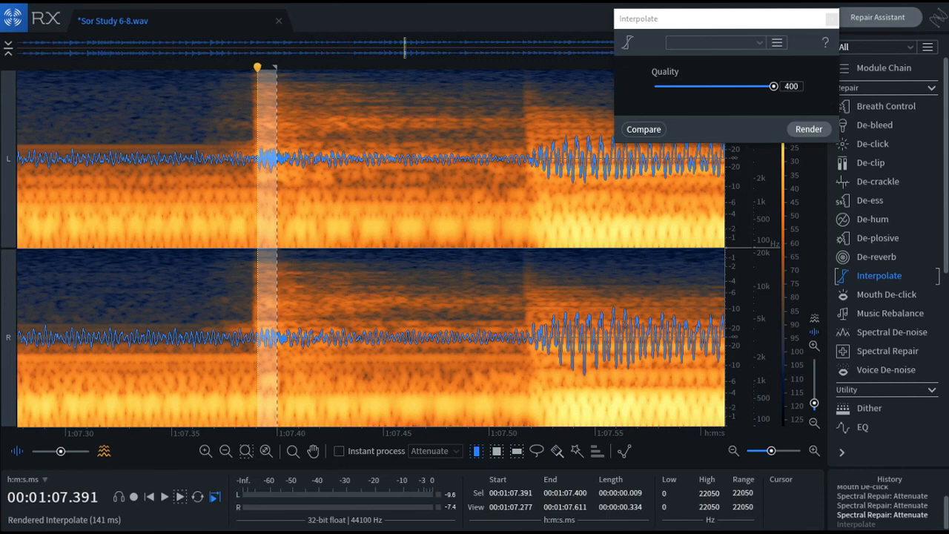
pyautogui.moveTo(773, 86); pyautogui.dragTo(654, 86)
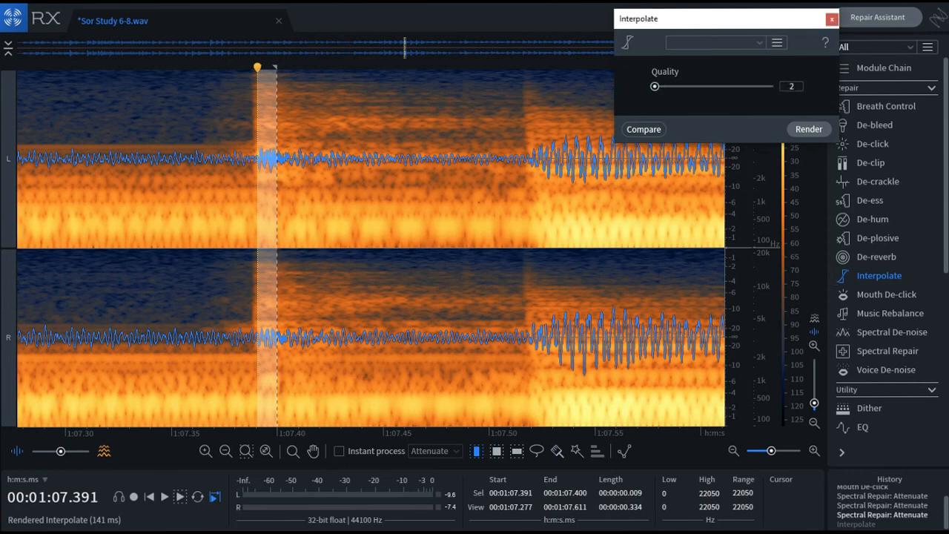
pyautogui.click(808, 129)
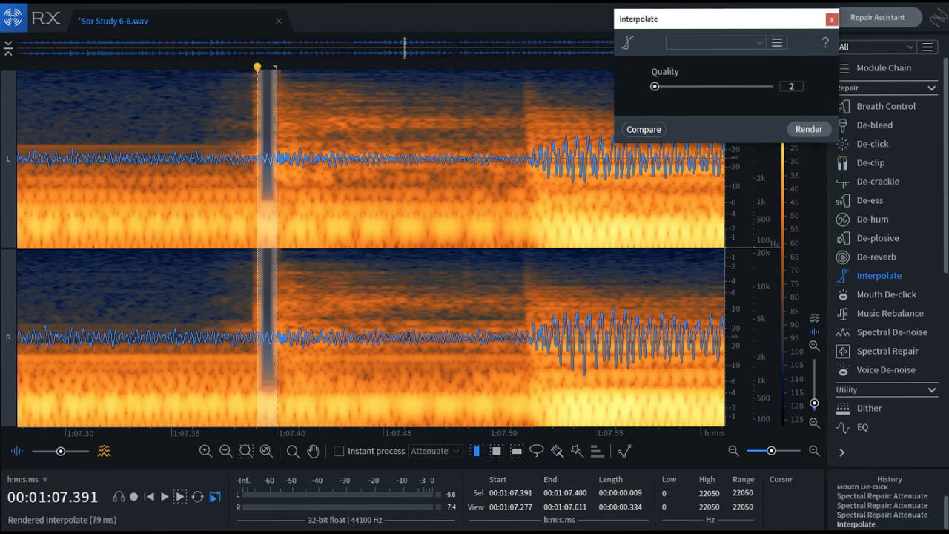
pyautogui.moveTo(654, 86); pyautogui.dragTo(773, 86)
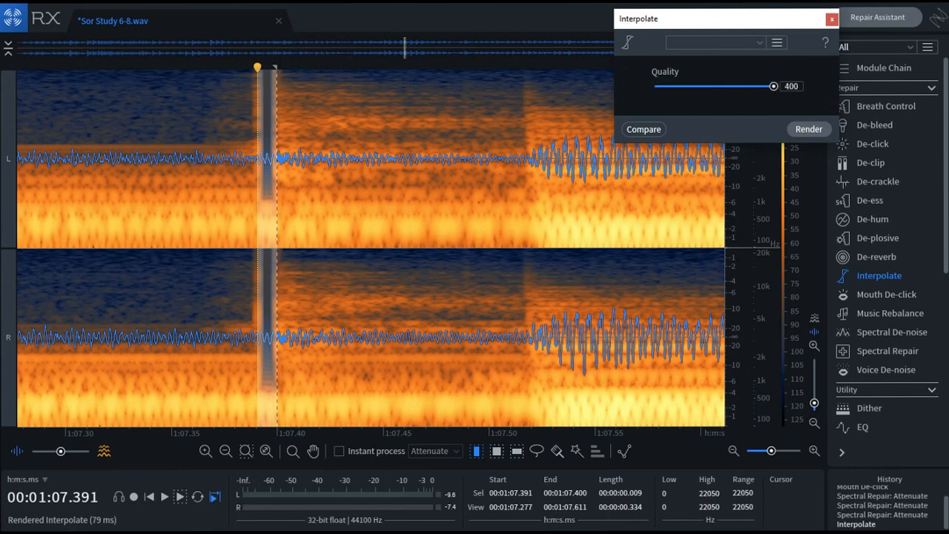
pyautogui.hotkey('ctrl', 'z')
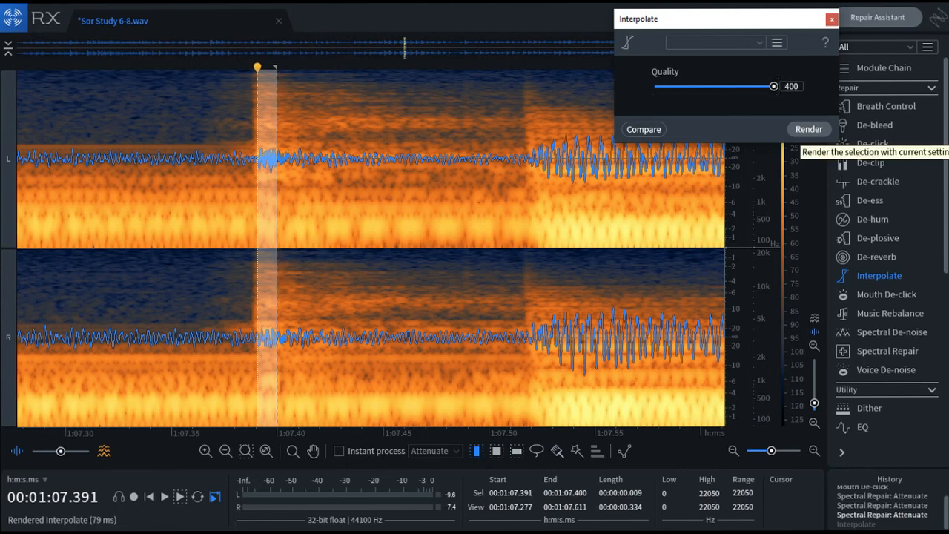
# Render Interpolate at quality 400 on the 1:07.391 to 1:07.400 selection and audition the passage from 1:06.715 to 1:08.214
pyautogui.click(808, 129)
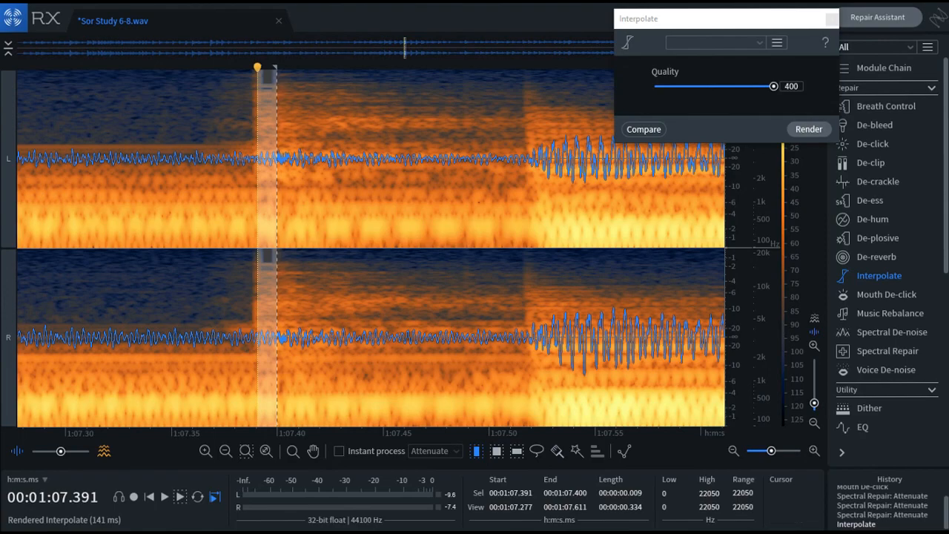
pyautogui.scroll(-10, 422, 153)
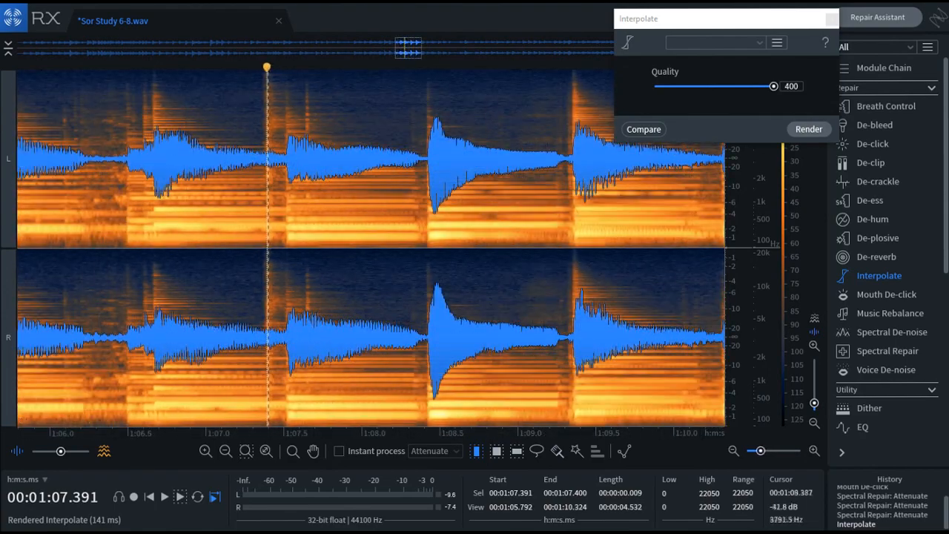
pyautogui.click(163, 119)
pyautogui.press('space')
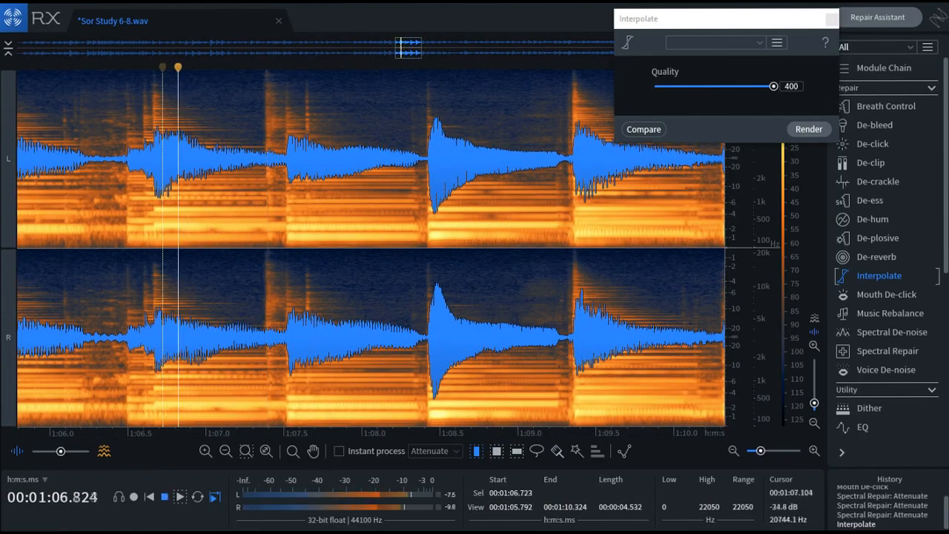
pyautogui.press('space')
pyautogui.click(161, 221)
pyautogui.moveTo(160, 220); pyautogui.dragTo(395, 238)
pyautogui.press('space')
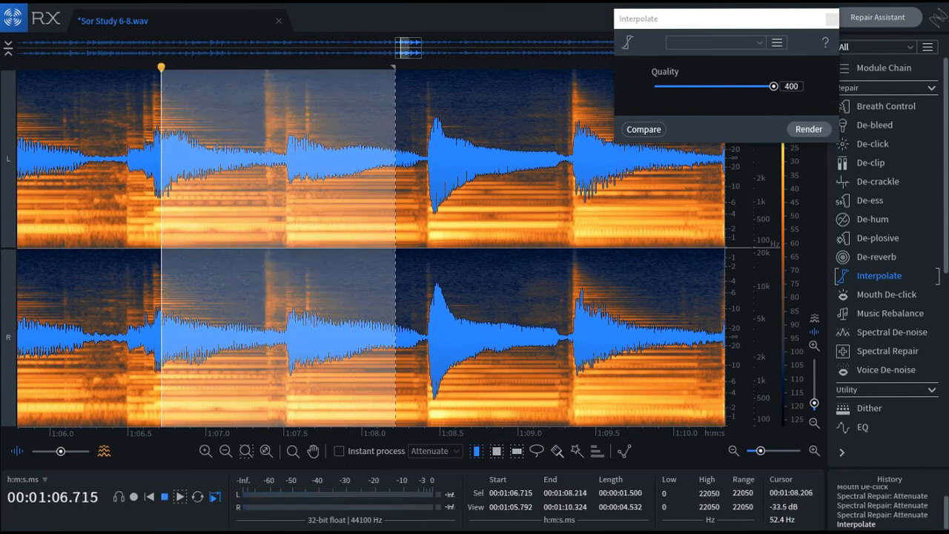
# Mark the repaired noise starting at 1:07.386, shorten the end of the selection, and audition it
pyautogui.click(268, 236)
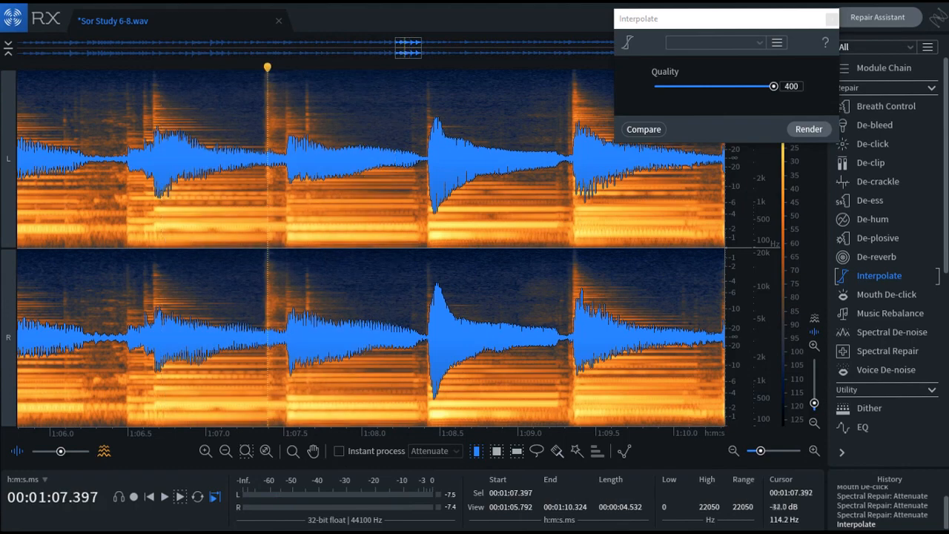
pyautogui.moveTo(263, 230); pyautogui.dragTo(274, 229)
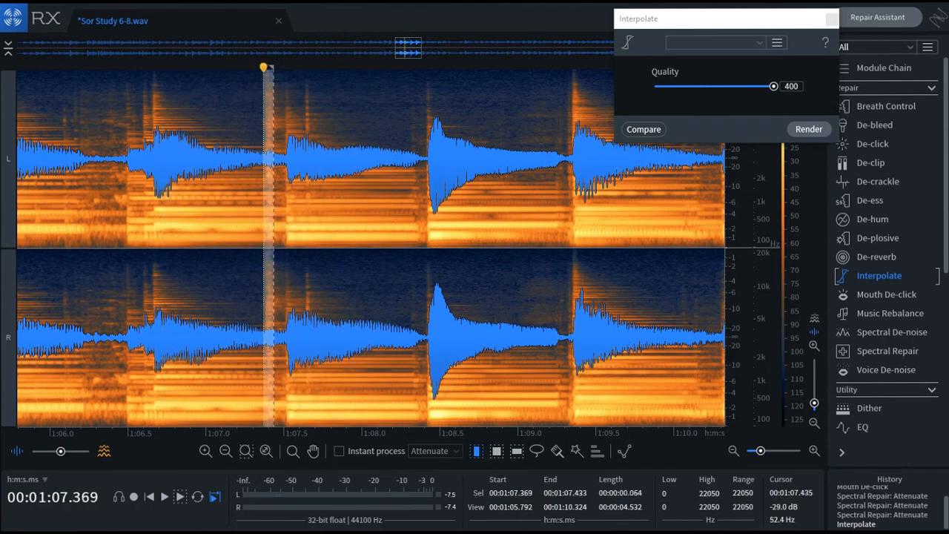
pyautogui.moveTo(761, 450); pyautogui.dragTo(766, 451)
pyautogui.click(312, 270)
pyautogui.moveTo(258, 270); pyautogui.dragTo(289, 270)
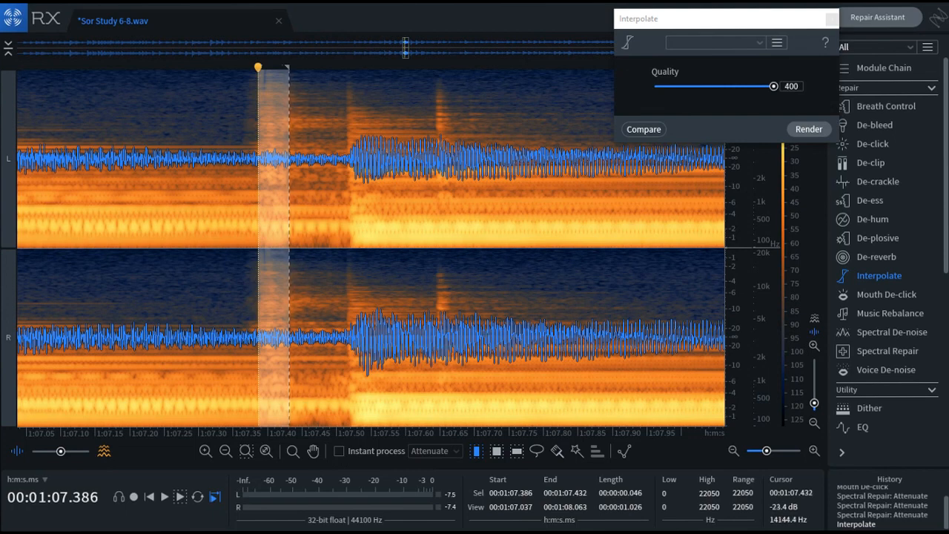
pyautogui.moveTo(290, 264); pyautogui.dragTo(283, 263)
pyautogui.press('space')
pyautogui.click(155, 267)
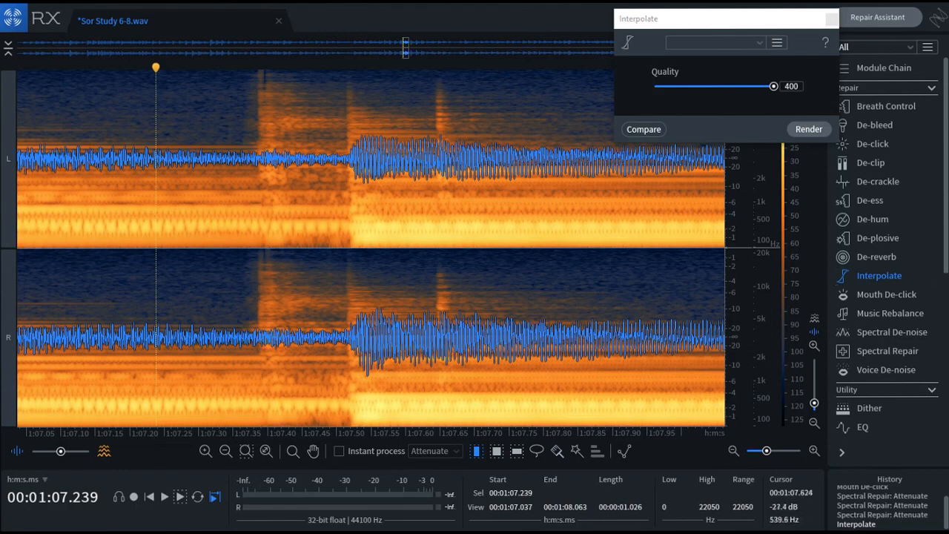
# Mark the region from 1:07.389 to 1:07.428 and examine the interpolated gap in its spectrogram close up
pyautogui.moveTo(260, 330); pyautogui.dragTo(287, 330)
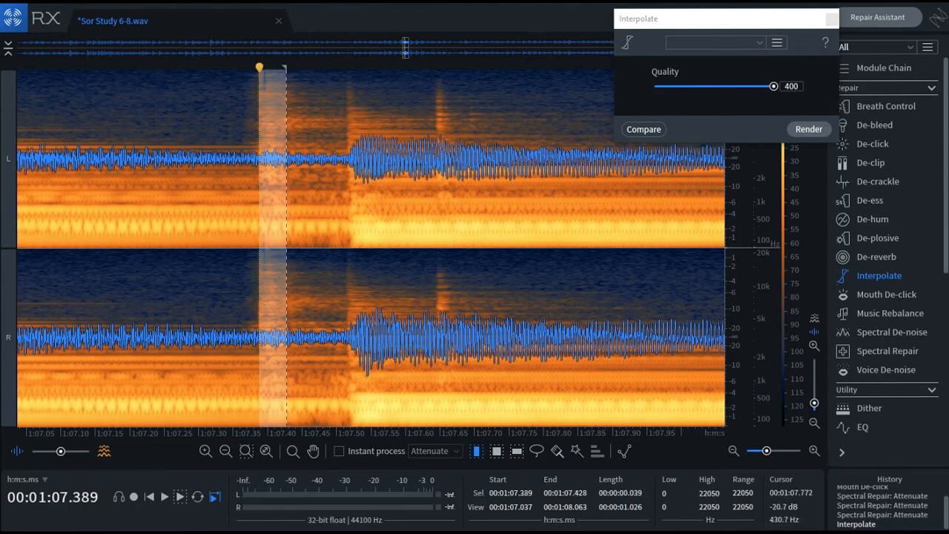
pyautogui.click(813, 451)
pyautogui.scroll(5, 312, 330)
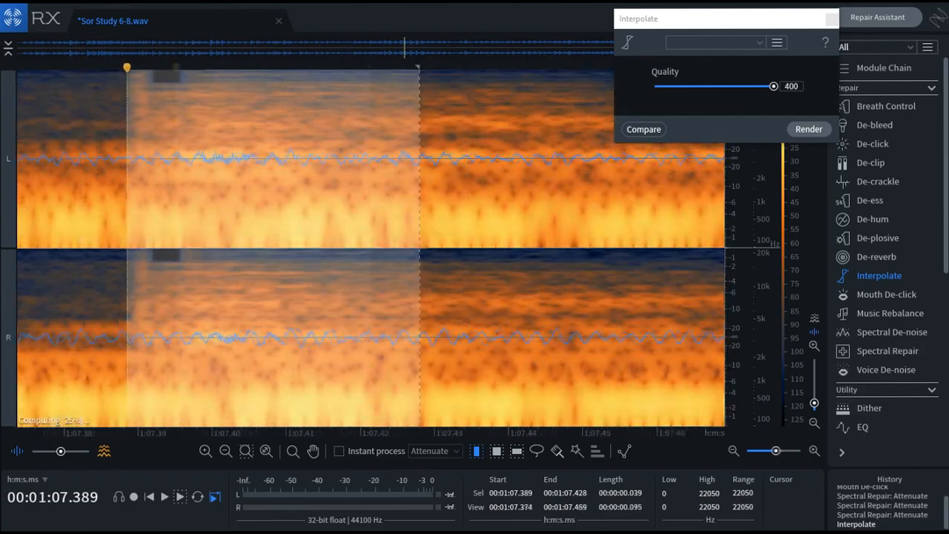
pyautogui.scroll(-4, 313, 330)
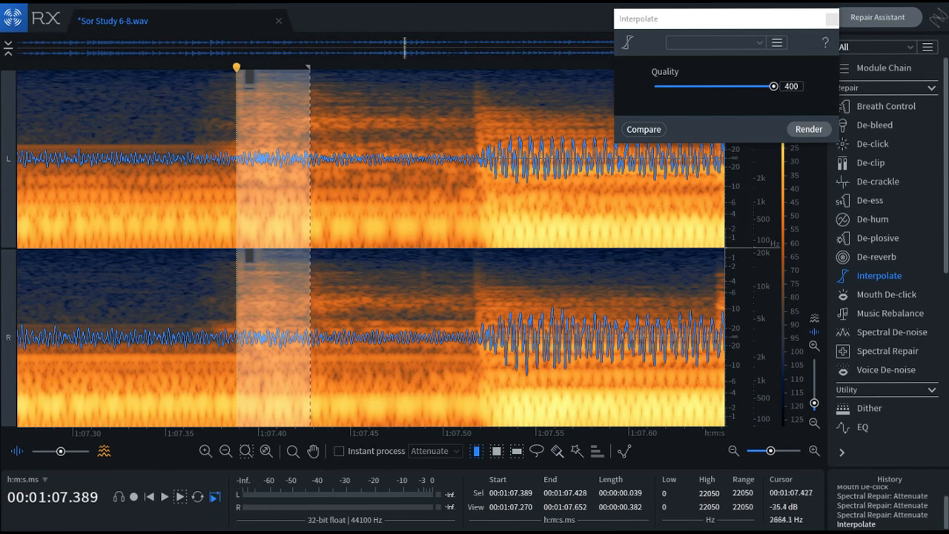
pyautogui.click(253, 338)
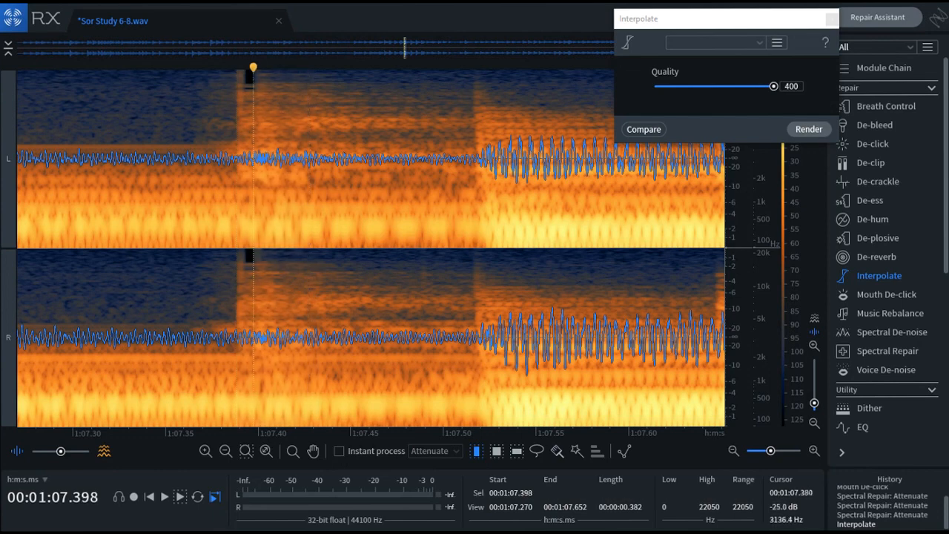
# Examine the remaining noise by marking 1:07.379 to 1:07.442 and the short burst from 1:07.398 to 1:07.406
pyautogui.moveTo(217, 337); pyautogui.dragTo(335, 346)
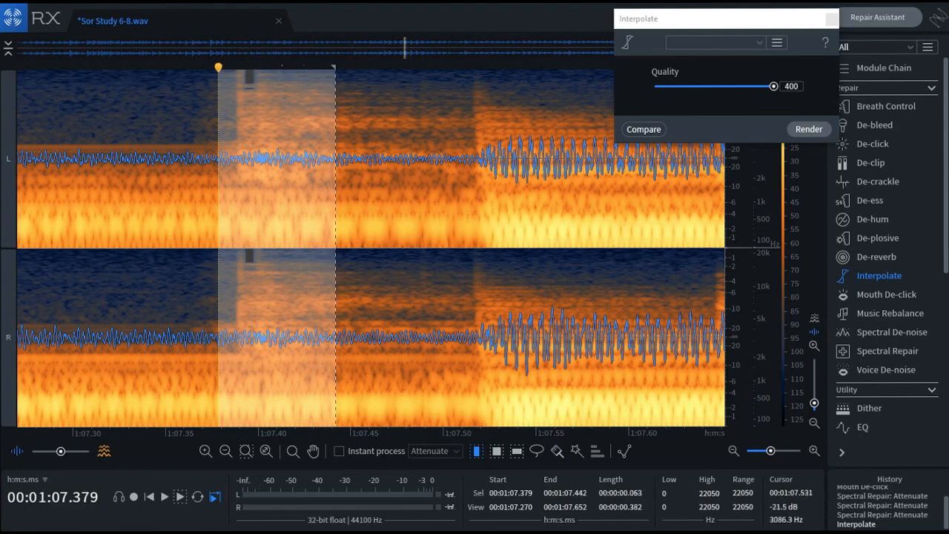
pyautogui.moveTo(770, 450); pyautogui.dragTo(772, 450)
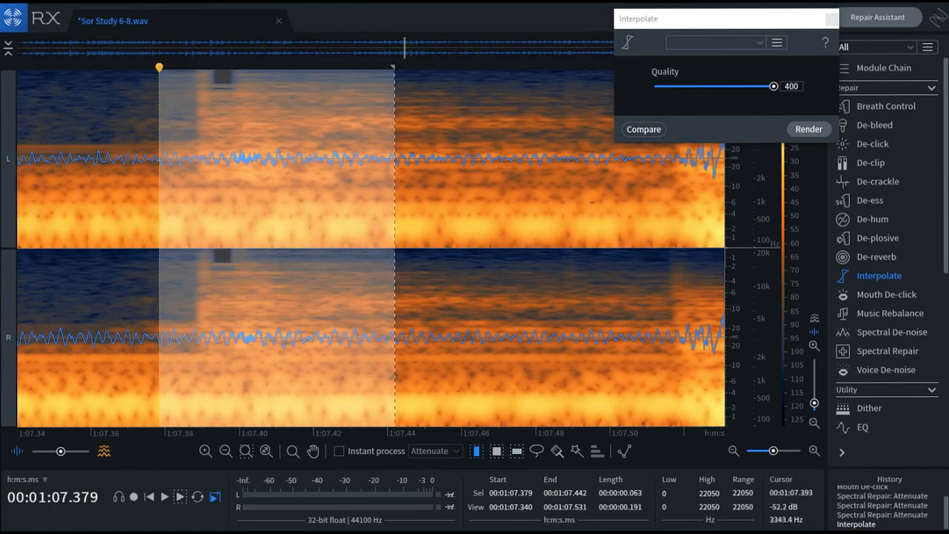
pyautogui.click(271, 156)
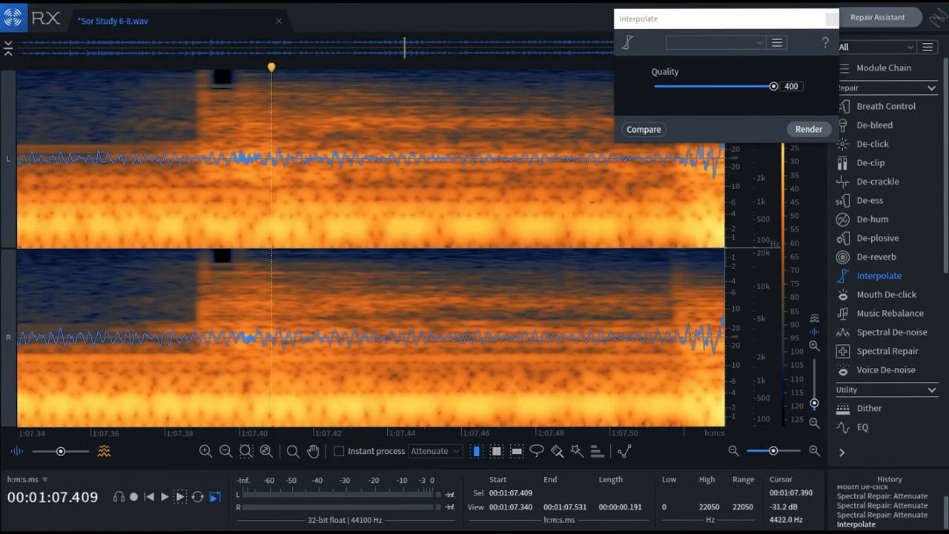
pyautogui.moveTo(233, 156); pyautogui.dragTo(262, 157)
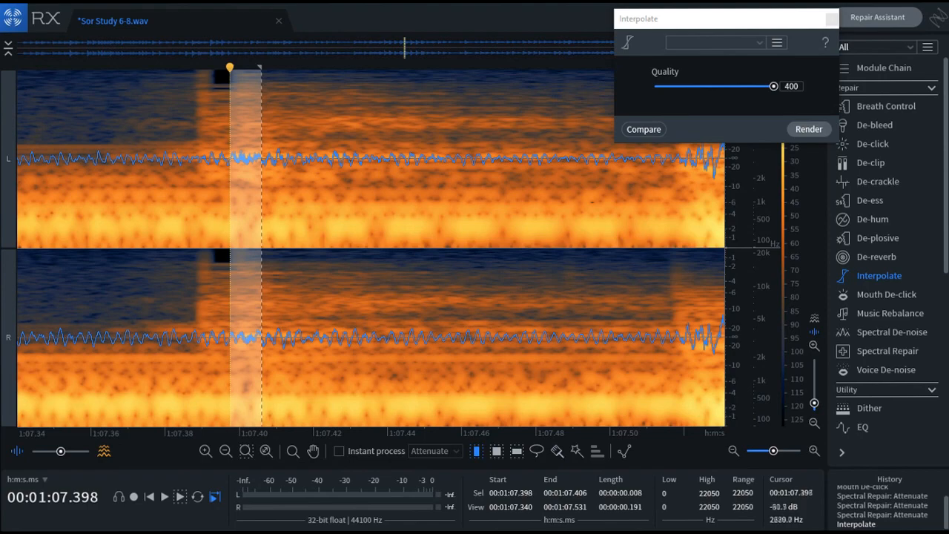
pyautogui.click(237, 82)
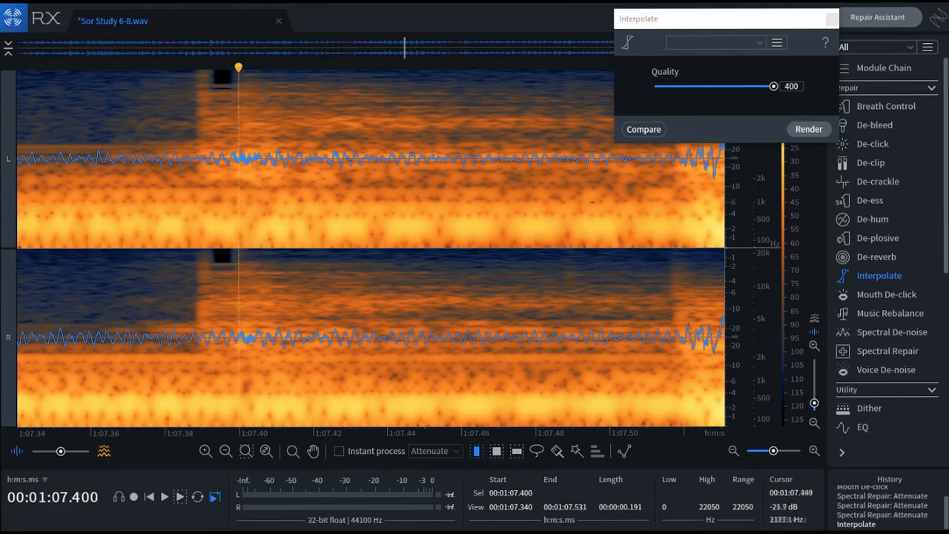
# Examine the repair in wider context, mark the noise onset from 1:07.386 to 1:07.400, and clear the selection
pyautogui.hotkey('ctrl', '-')
pyautogui.hotkey('ctrl', '-')
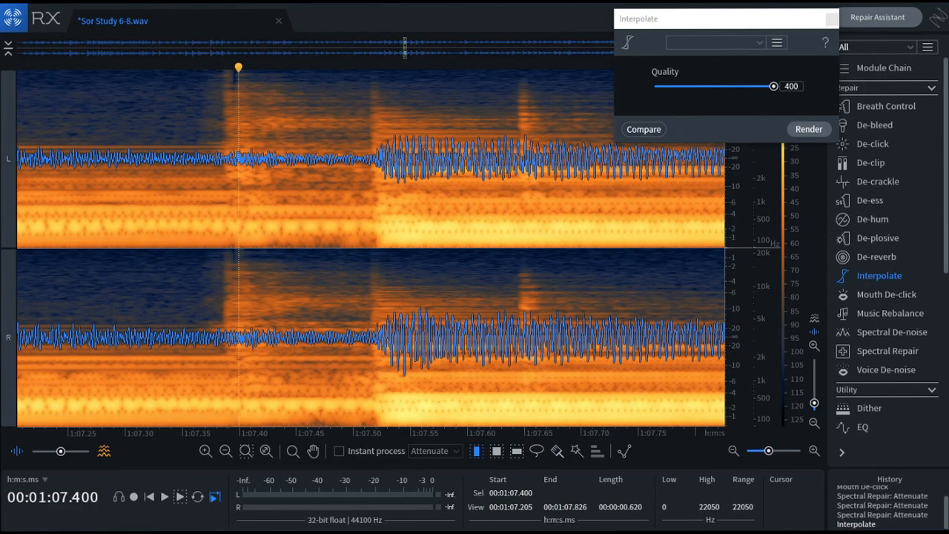
pyautogui.moveTo(769, 451); pyautogui.dragTo(766, 451)
pyautogui.moveTo(229, 148)
pyautogui.mouseDown()
pyautogui.moveTo(282, 149)
pyautogui.moveTo(237, 150)
pyautogui.mouseUp()
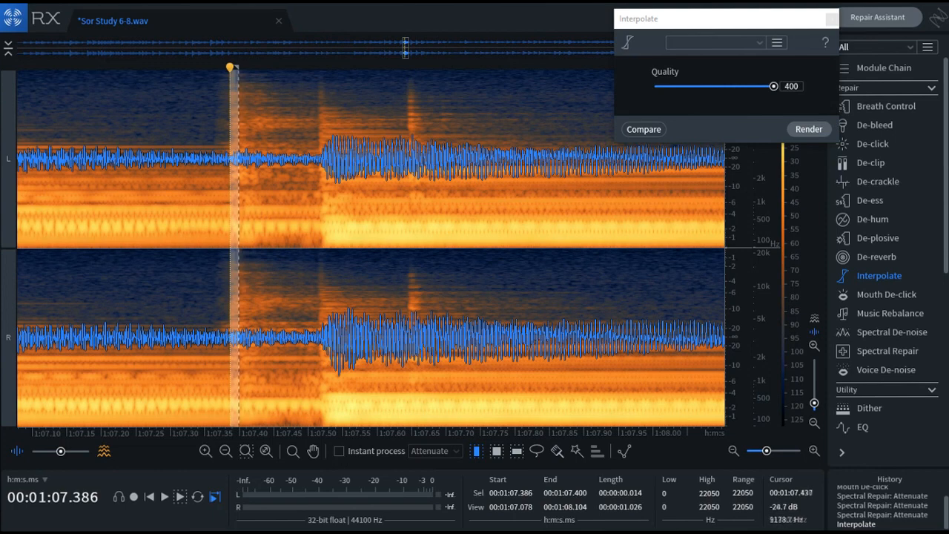
pyautogui.click(273, 151)
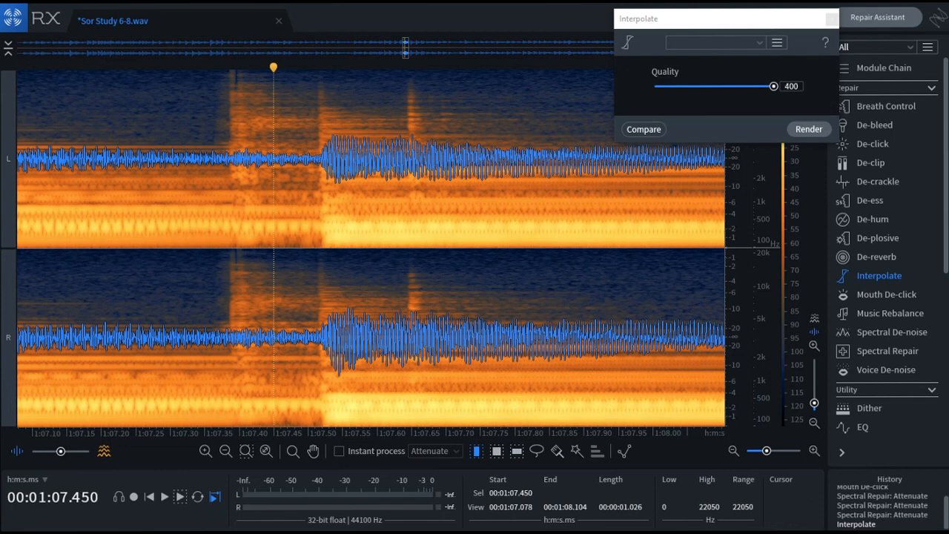
# Compare the spectrogram near 1:07.4 with and without the interpolation by repeatedly undoing and restoring it
pyautogui.hotkey('ctrl', 'z')
pyautogui.moveTo(205, 151); pyautogui.dragTo(209, 150)
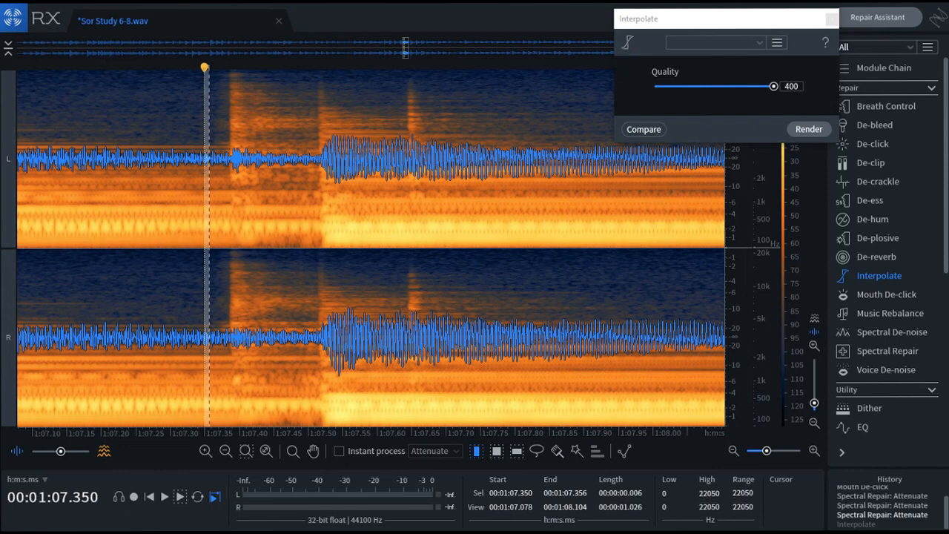
pyautogui.hotkey('ctrl', 'shift', 'z')
pyautogui.click(175, 232)
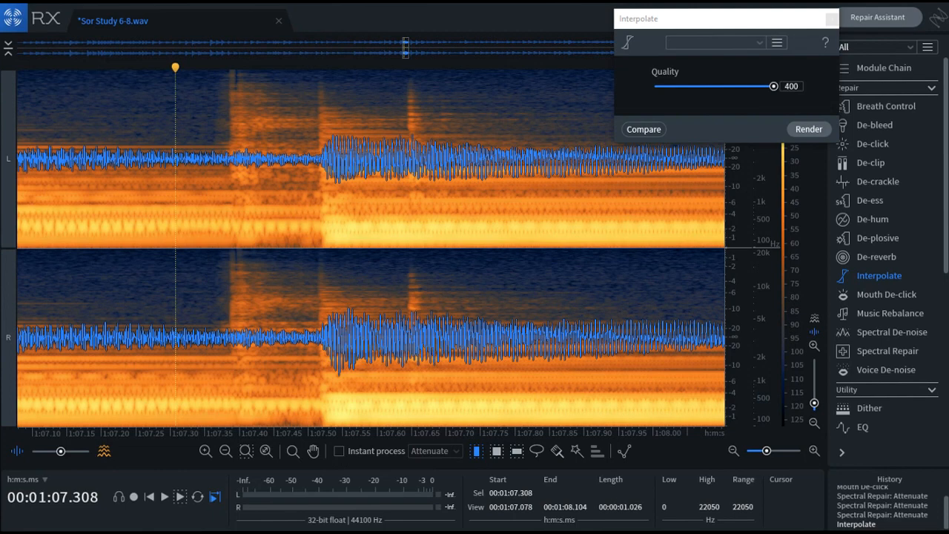
pyautogui.hotkey('ctrl', 'z')
pyautogui.click(123, 232)
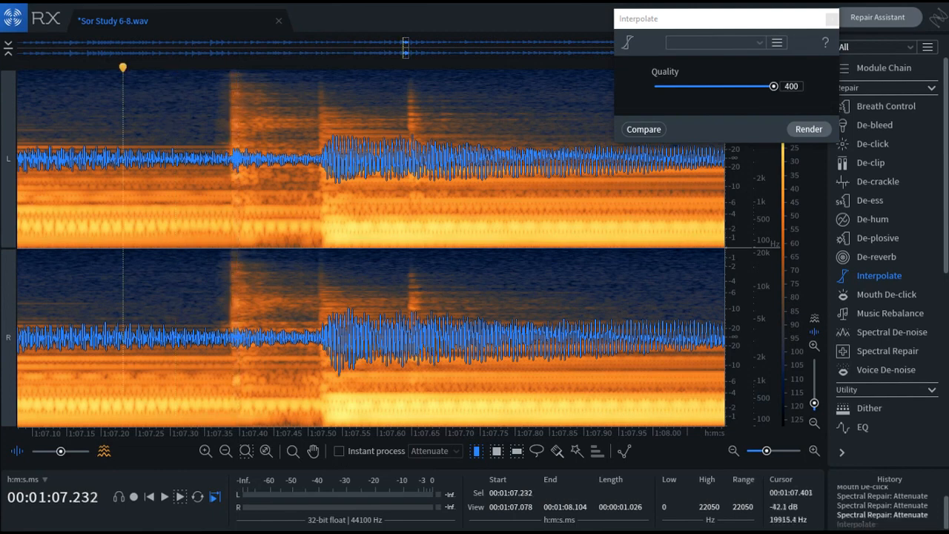
pyautogui.hotkey('ctrl', 'shift', 'z')
pyautogui.click(251, 242)
pyautogui.click(181, 246)
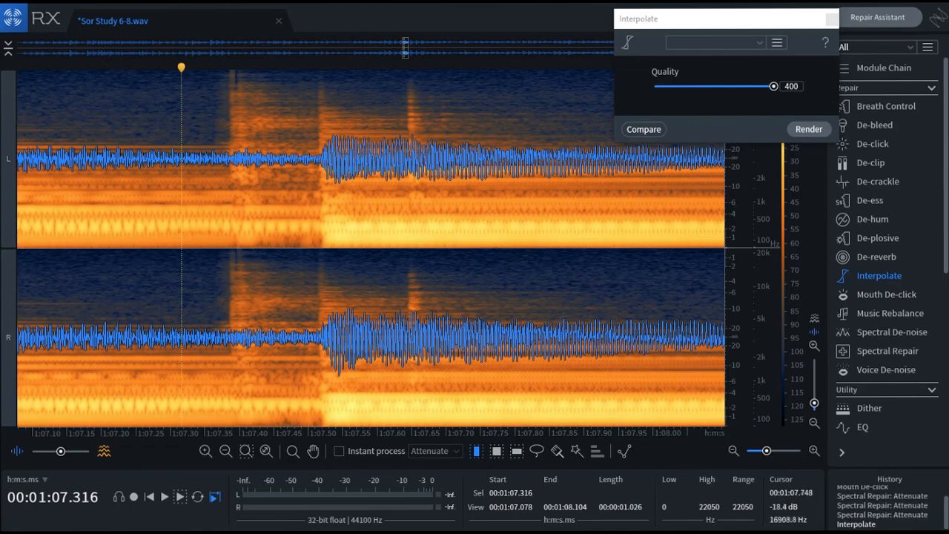
# Audition the passage from about 1:08.4 for further noises in a wider time range
pyautogui.click(733, 451)
pyautogui.click(733, 451)
pyautogui.click(733, 450)
pyautogui.moveTo(760, 451); pyautogui.dragTo(759, 450)
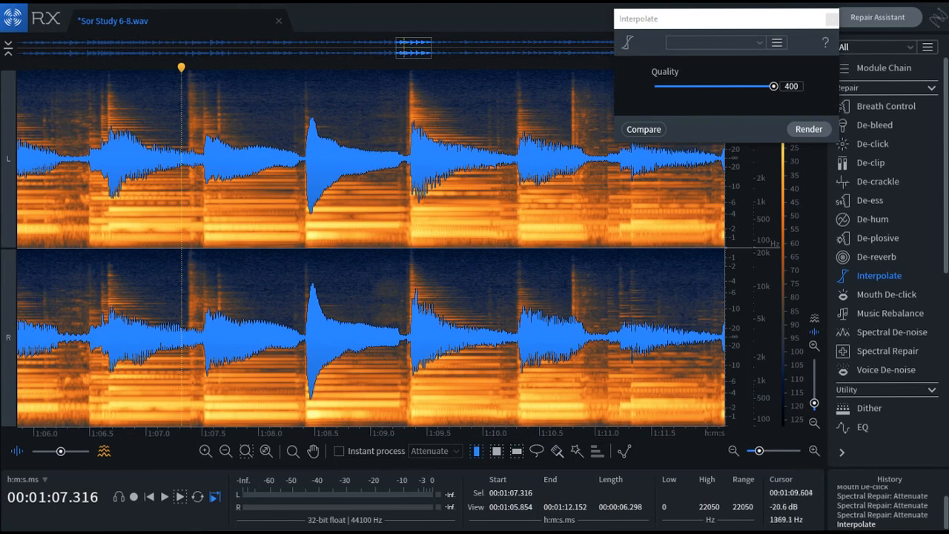
pyautogui.scroll(-4, 181, 153)
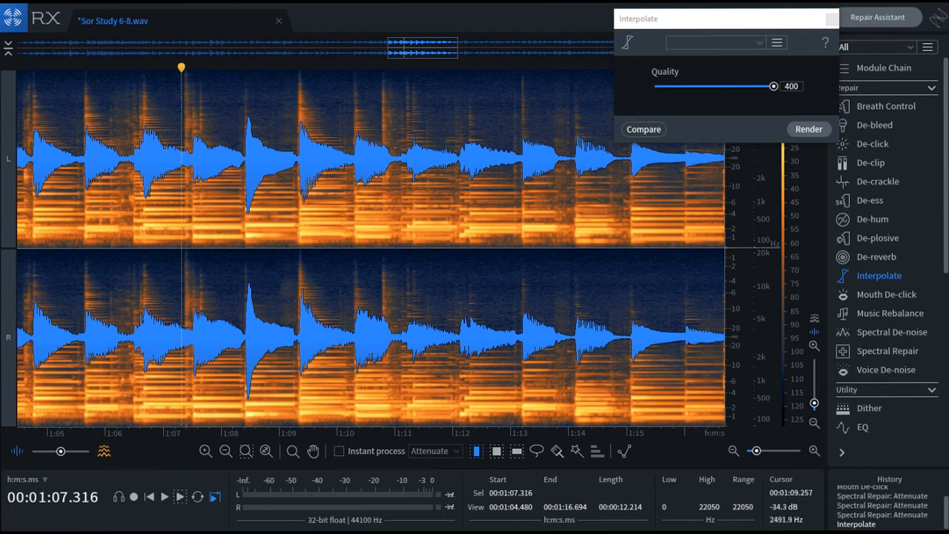
pyautogui.click(260, 234)
pyautogui.click(242, 235)
pyautogui.press('space')
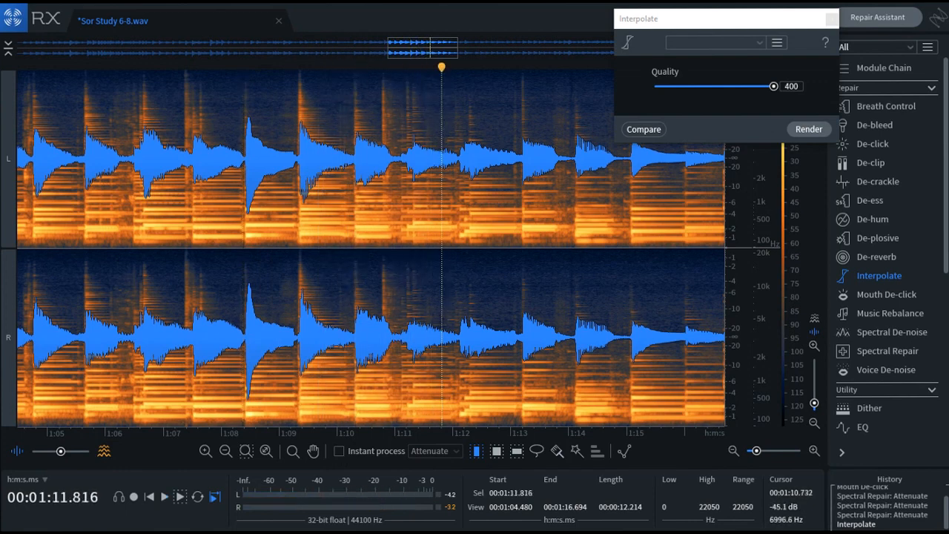
# Select the short noise from 1:10.797 to 1:10.811 and repair it with Interpolate at quality 400
pyautogui.moveTo(379, 125); pyautogui.dragTo(394, 137)
pyautogui.click(392, 140)
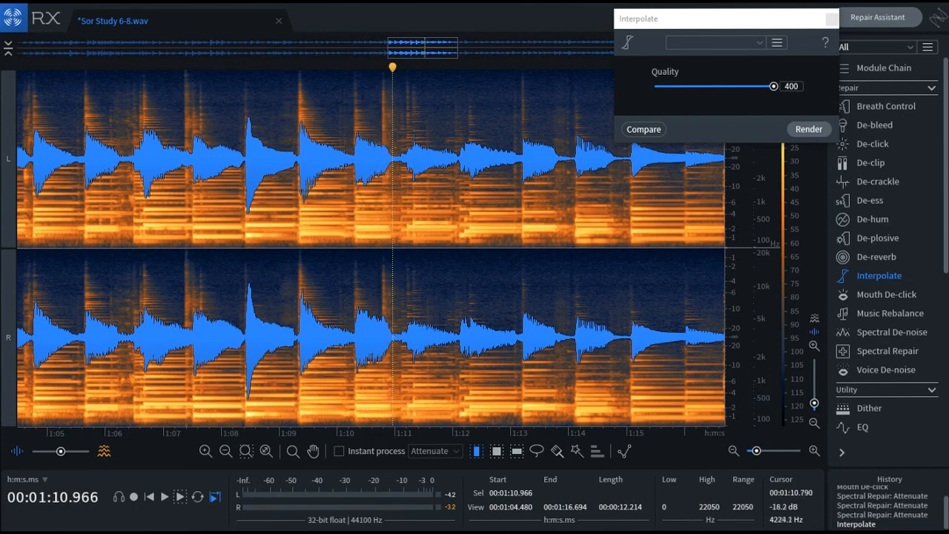
pyautogui.click(383, 95)
pyautogui.moveTo(382, 95); pyautogui.dragTo(387, 96)
pyautogui.moveTo(756, 451); pyautogui.dragTo(764, 450)
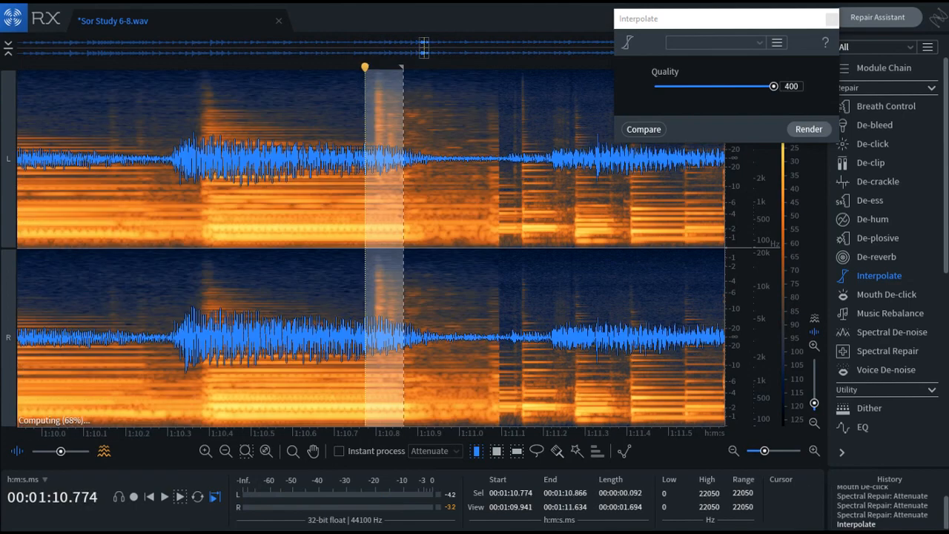
pyautogui.scroll(5, 384, 105)
pyautogui.click(404, 108)
pyautogui.moveTo(354, 115); pyautogui.dragTo(372, 127)
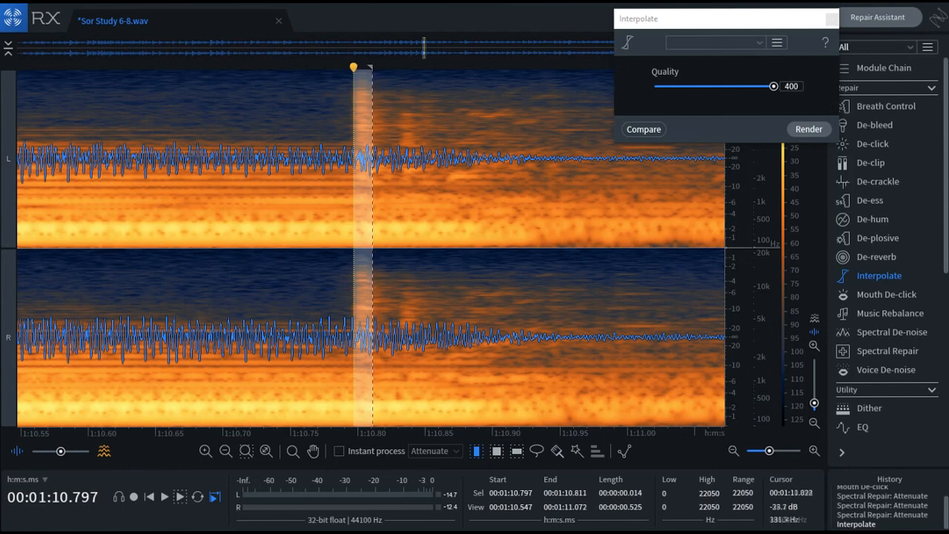
pyautogui.click(808, 129)
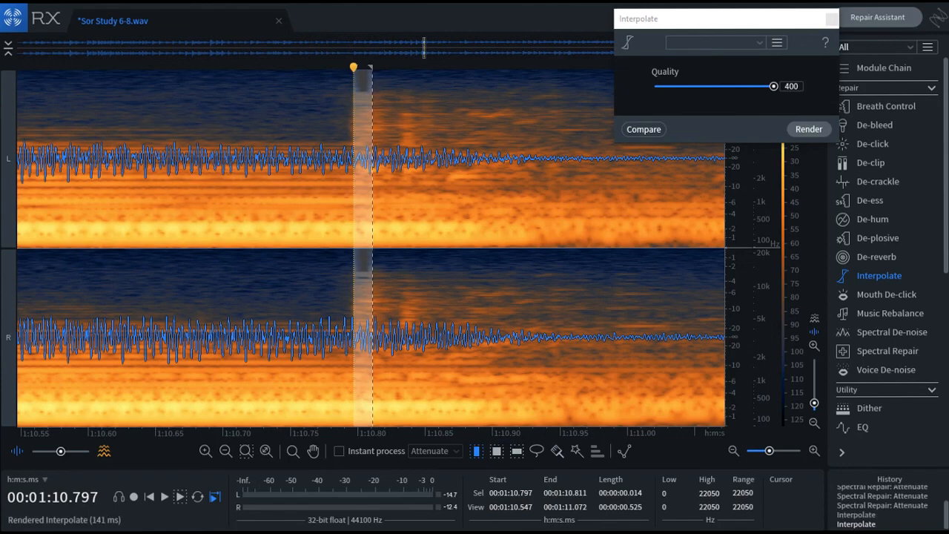
# Audition the repair near 1:10.8 in wider context, starting playback at 1:09.766
pyautogui.hotkey('ctrl', '-')
pyautogui.hotkey('ctrl', '-')
pyautogui.hotkey('ctrl', '-')
pyautogui.hotkey('ctrl', '-')
pyautogui.hotkey('ctrl', '-')
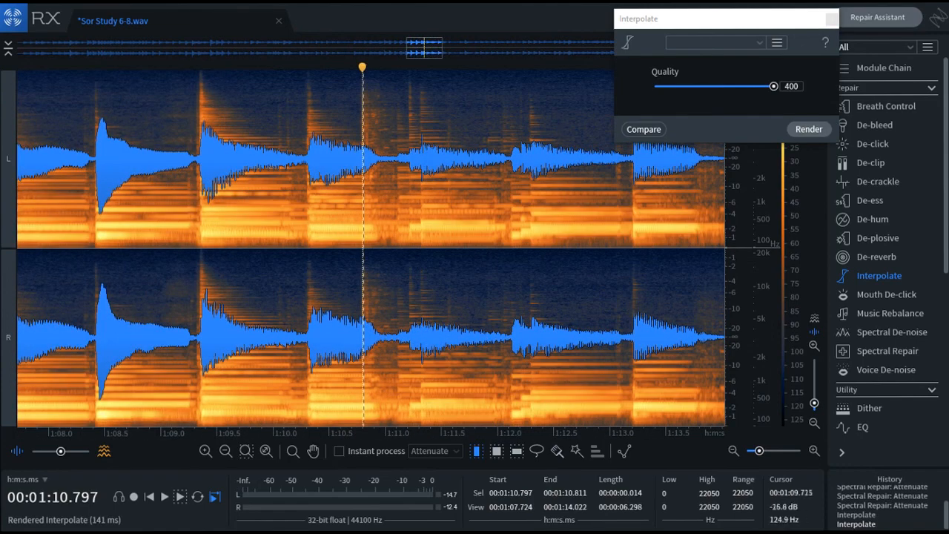
pyautogui.click(247, 251)
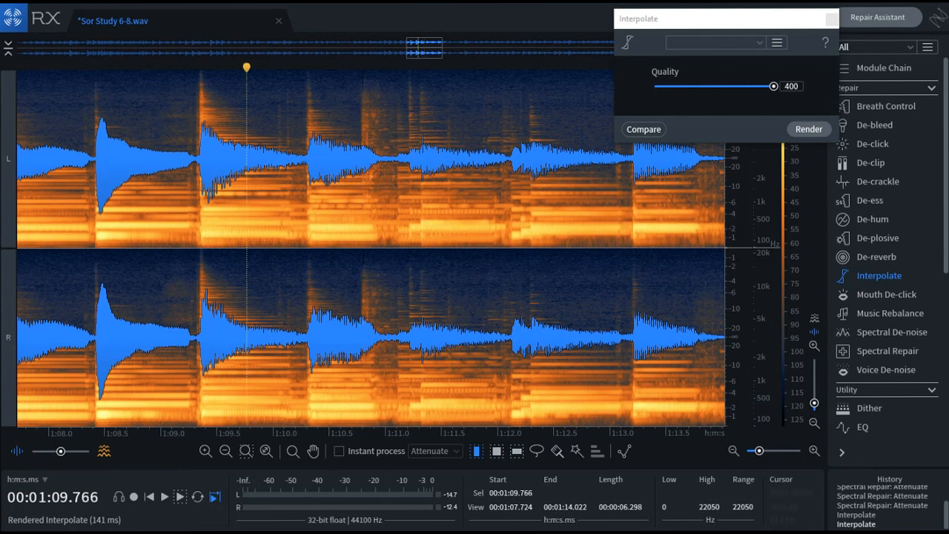
pyautogui.press('space')
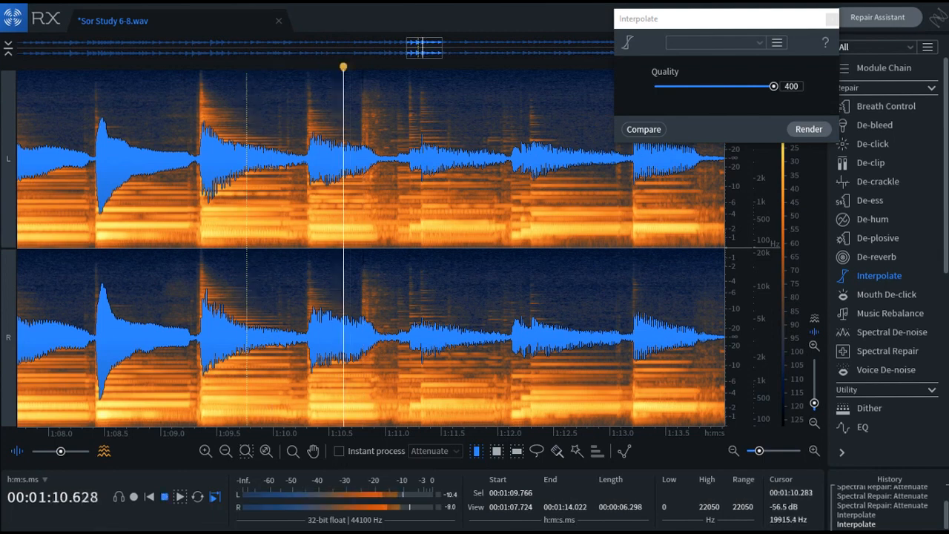
pyautogui.press('space')
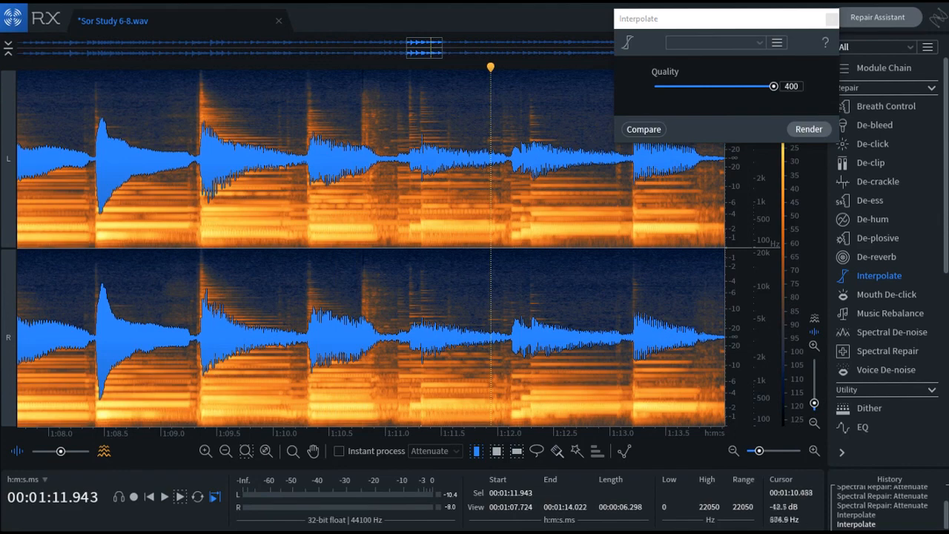
# Replay the passage from about 1:06.9 and mark the repaired noise near 1:07.4
pyautogui.click(734, 450)
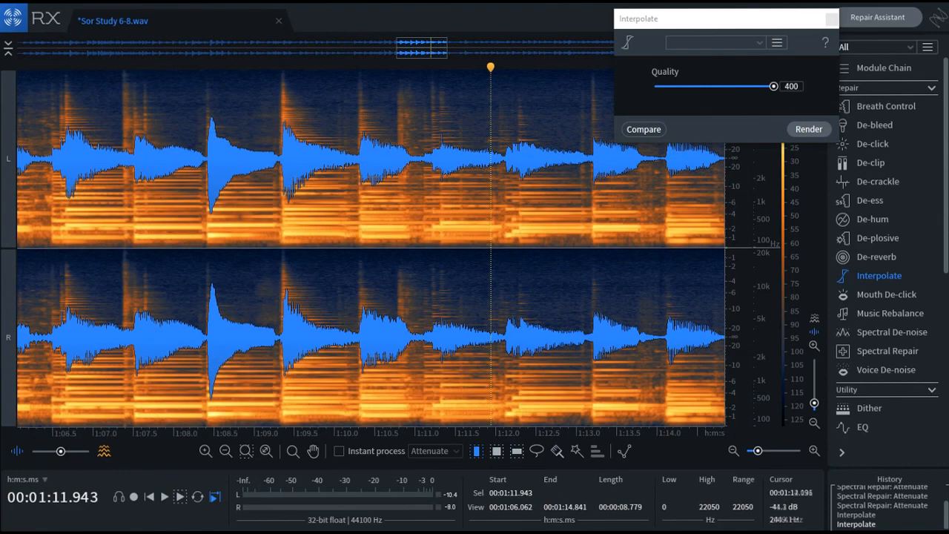
pyautogui.moveTo(146, 223); pyautogui.dragTo(122, 223)
pyautogui.click(85, 223)
pyautogui.press('space')
pyautogui.press('space')
pyautogui.click(123, 214)
pyautogui.moveTo(123, 215); pyautogui.dragTo(128, 214)
# Audition the earlier passage from 1:00.500 for further noises
pyautogui.moveTo(51, 215); pyautogui.dragTo(457, 219)
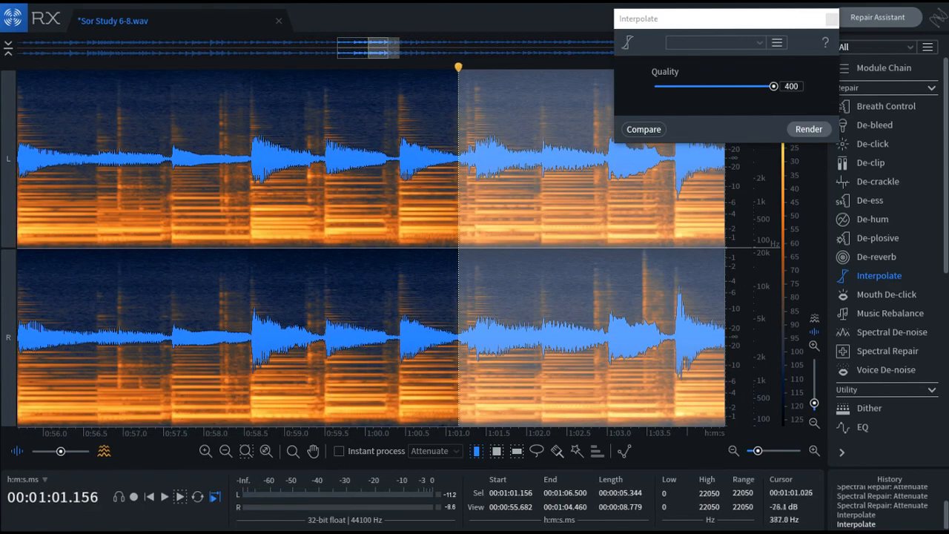
pyautogui.click(445, 219)
pyautogui.click(406, 219)
pyautogui.press('space')
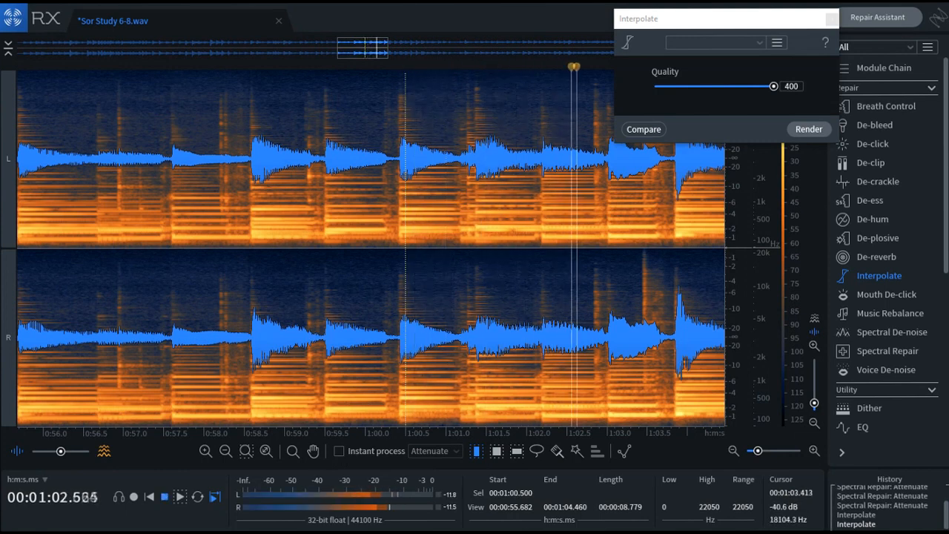
pyautogui.press('space')
# Mark the noise burst from 1:02.850 to 1:02.873 and audition its surroundings from 1:02.630 to 1:03.020
pyautogui.moveTo(595, 280); pyautogui.dragTo(599, 281)
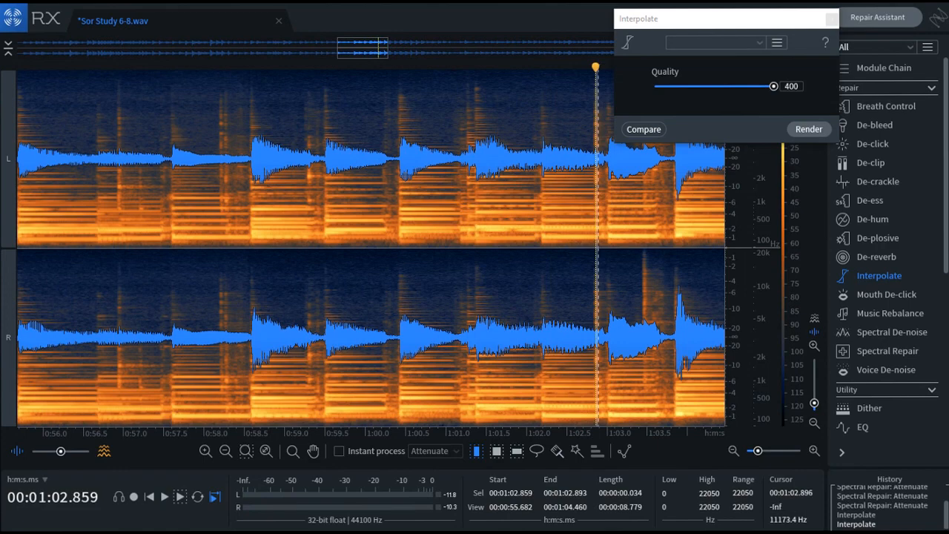
pyautogui.moveTo(758, 450); pyautogui.dragTo(767, 450)
pyautogui.moveTo(578, 296); pyautogui.dragTo(595, 304)
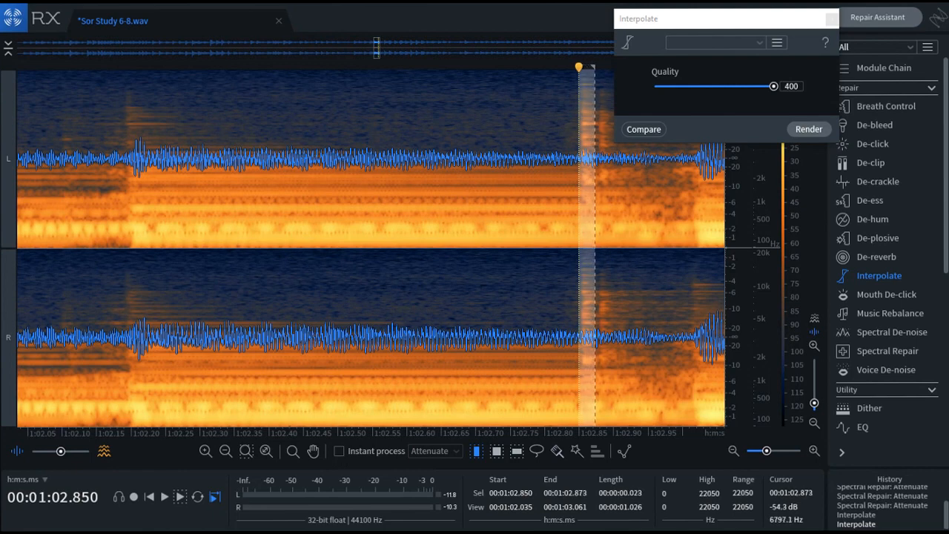
pyautogui.moveTo(613, 304); pyautogui.dragTo(427, 299)
pyautogui.press('space')
pyautogui.moveTo(614, 298); pyautogui.dragTo(695, 297)
pyautogui.press('space')
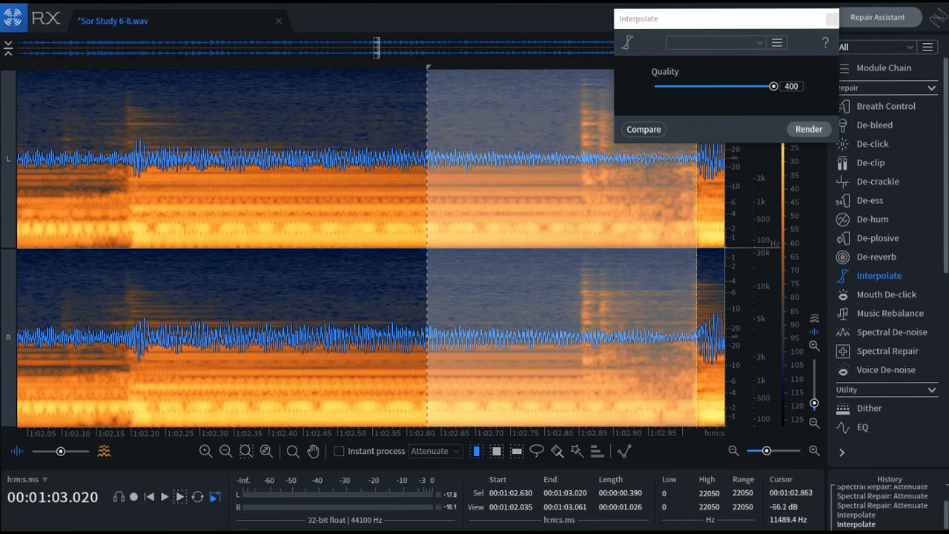
# Select the noise burst from just after 1:02.850 to 1:02.879 and repair it with Interpolate at quality 400
pyautogui.click(579, 299)
pyautogui.click(613, 298)
pyautogui.click(605, 298)
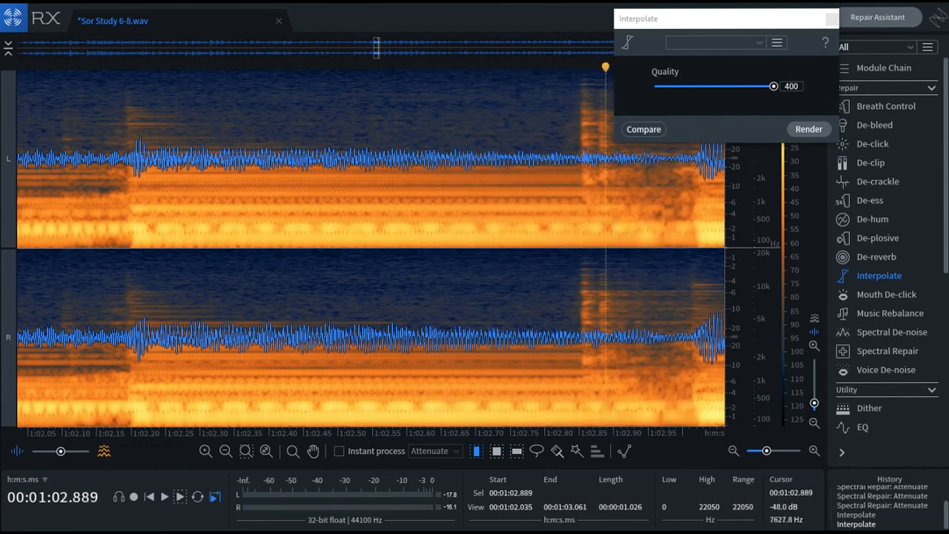
pyautogui.moveTo(579, 298); pyautogui.dragTo(605, 298)
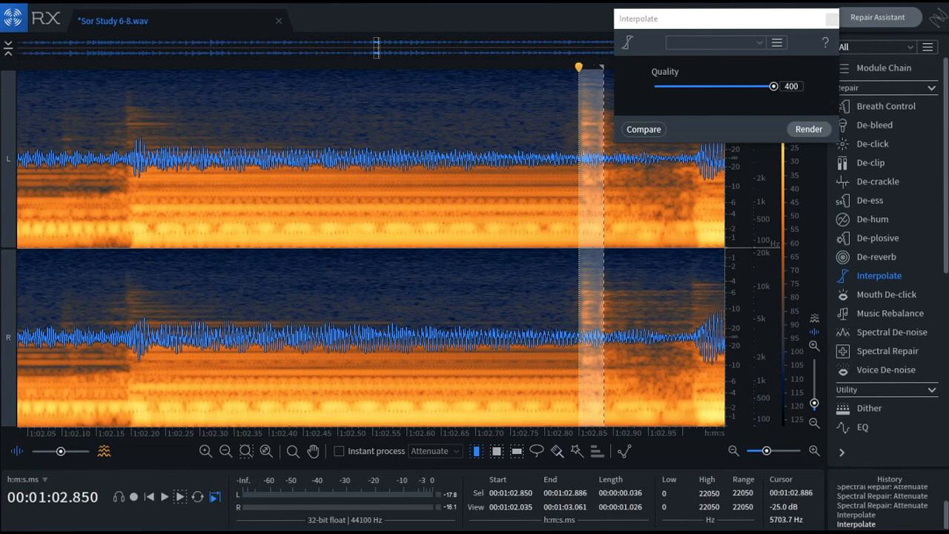
pyautogui.moveTo(603, 313); pyautogui.dragTo(600, 311)
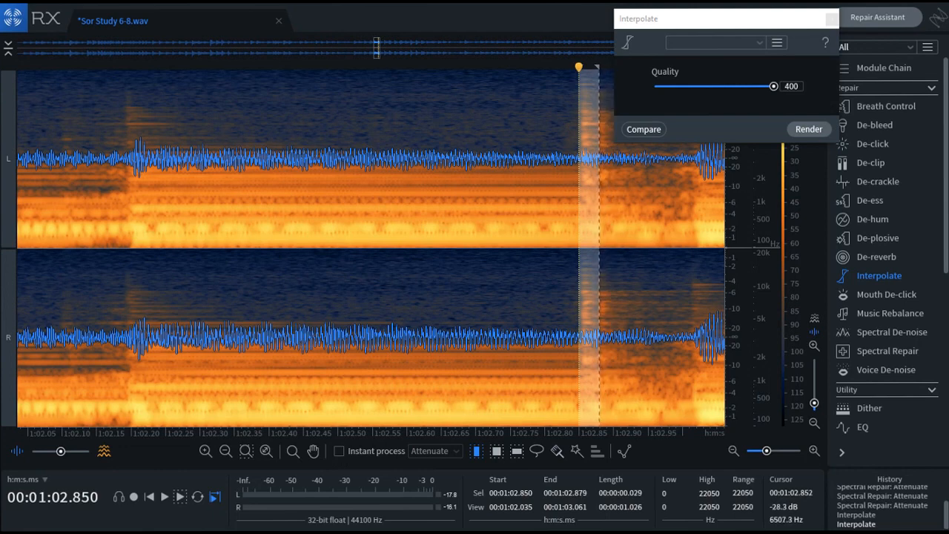
pyautogui.moveTo(579, 310); pyautogui.dragTo(584, 310)
pyautogui.click(809, 129)
# Audition the interpolated noise near 1:02.87 in wider context, starting playback at 1:02.314
pyautogui.click(628, 273)
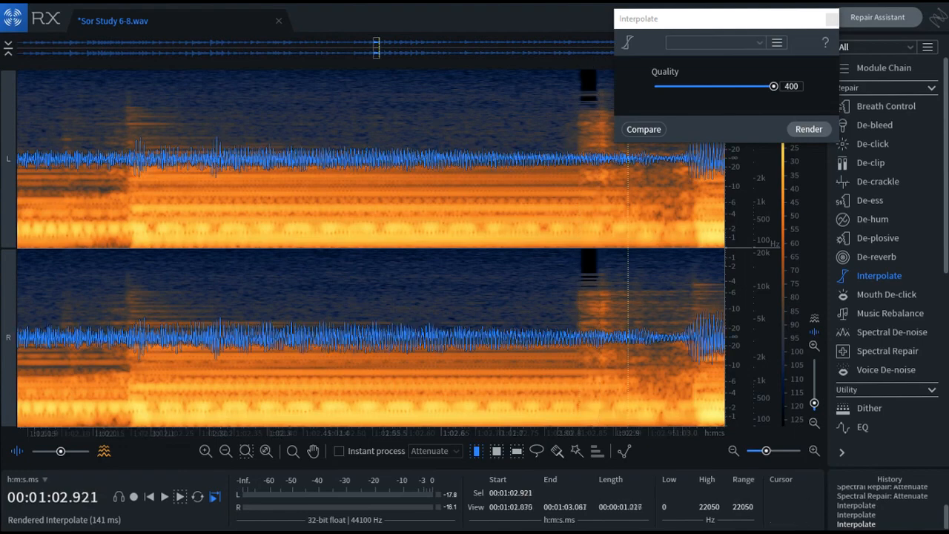
pyautogui.click(733, 451)
pyautogui.click(733, 451)
pyautogui.click(733, 451)
pyautogui.click(733, 451)
pyautogui.click(516, 302)
pyautogui.press('space')
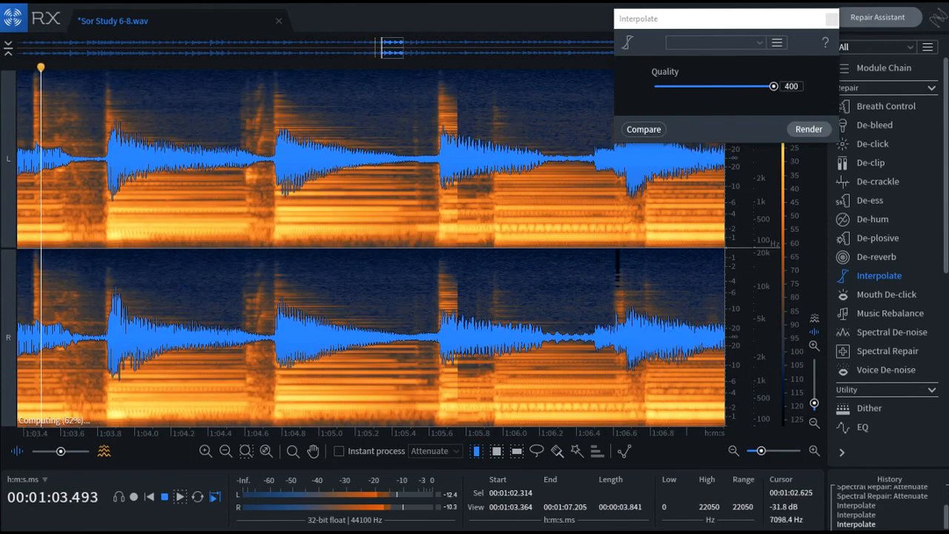
pyautogui.press('space')
# Audition the passage around 1:03.4 and mark the noise from 1:03.456 to 1:03.479
pyautogui.click(31, 237)
pyautogui.click(24, 241)
pyautogui.press('space')
pyautogui.press('space')
pyautogui.click(34, 255)
pyautogui.moveTo(34, 256); pyautogui.dragTo(38, 256)
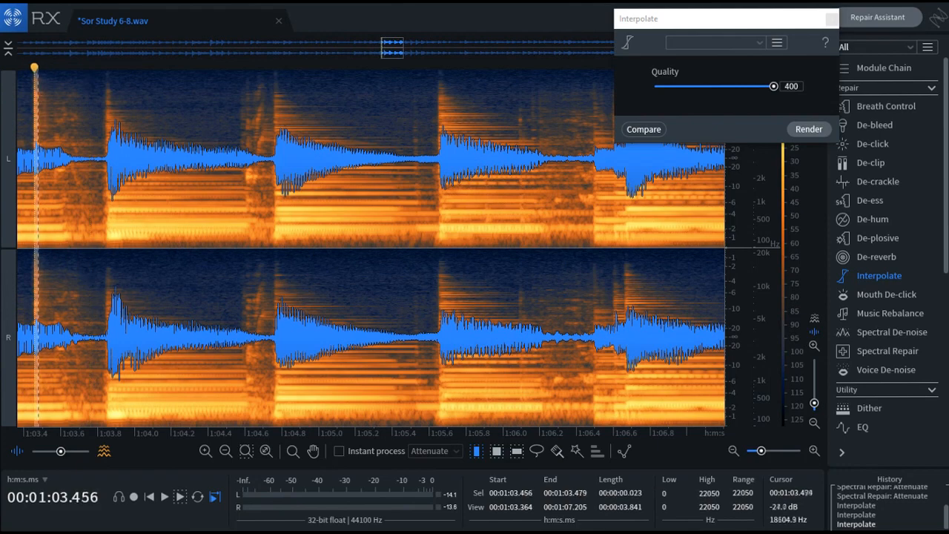
# Narrow the noise selection to 1:03.459 through 1:03.473, audition it, and repair it with Interpolate at quality 400
pyautogui.moveTo(761, 450); pyautogui.dragTo(764, 451)
pyautogui.moveTo(30, 240); pyautogui.dragTo(28, 240)
pyautogui.click(59, 224)
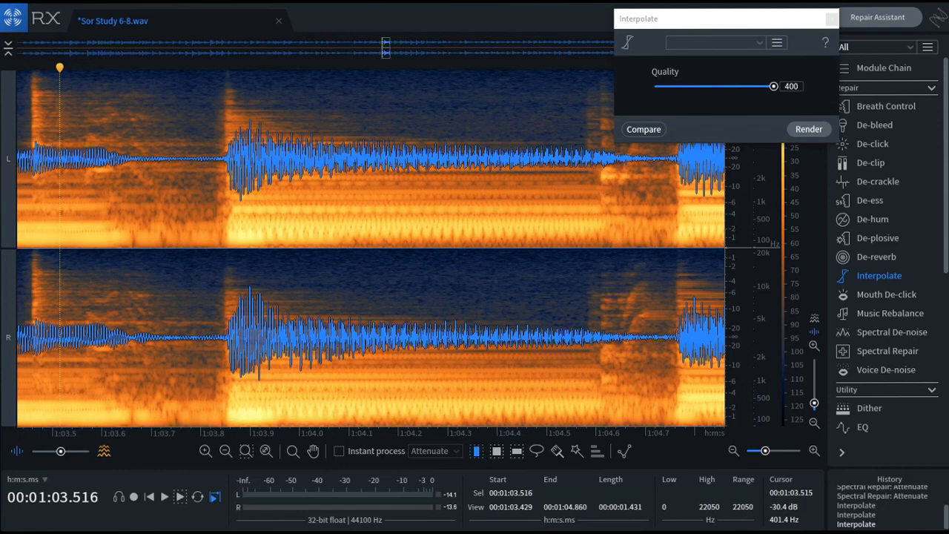
pyautogui.moveTo(31, 147); pyautogui.dragTo(38, 149)
pyautogui.press('space')
pyautogui.click(809, 129)
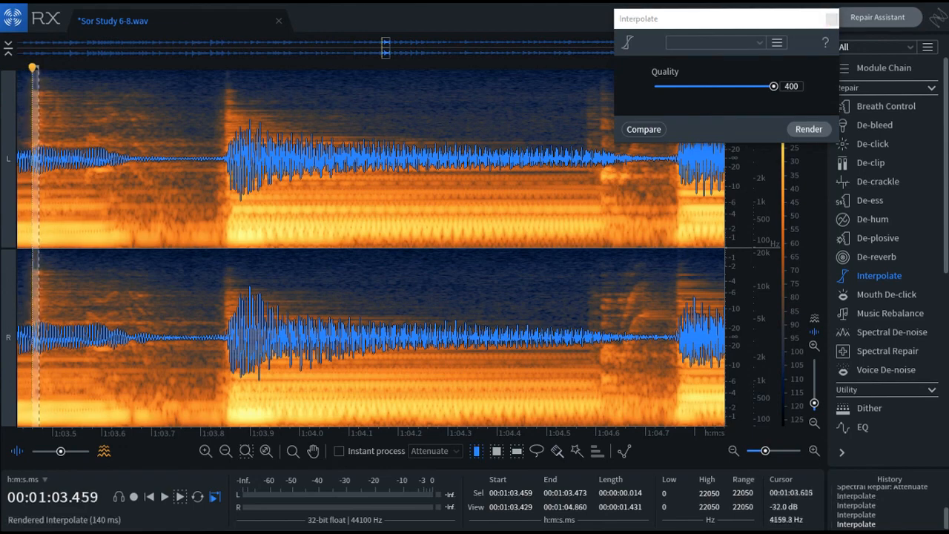
# Compare playback from about 1:03.07 with and without the interpolation near 1:03.46, undoing and restoring the repair
pyautogui.moveTo(131, 141); pyautogui.dragTo(209, 157)
pyautogui.press('space')
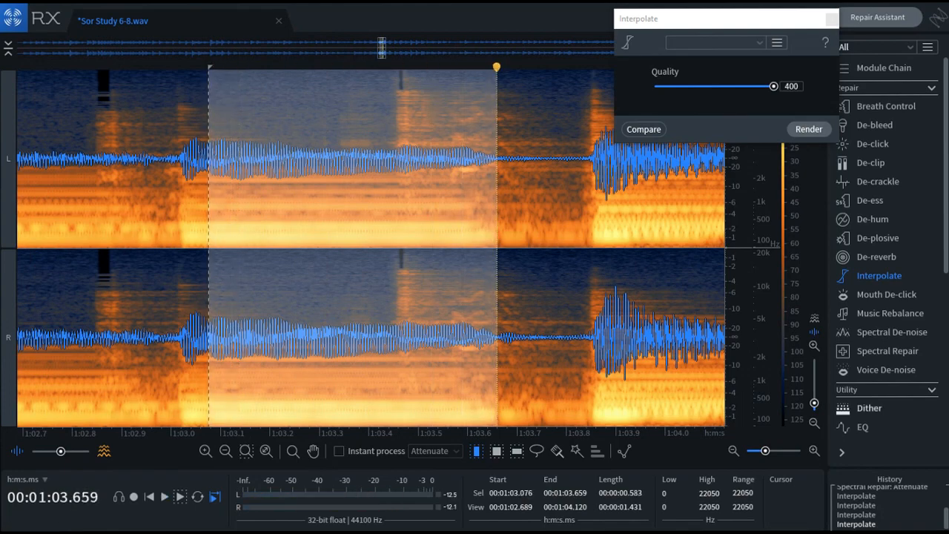
pyautogui.hotkey('ctrl', 'z')
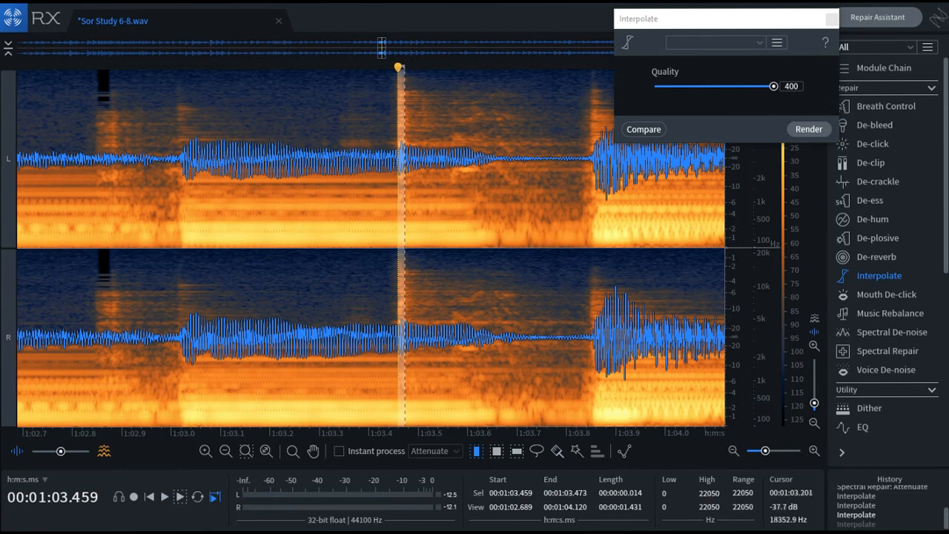
pyautogui.click(208, 252)
pyautogui.press('space')
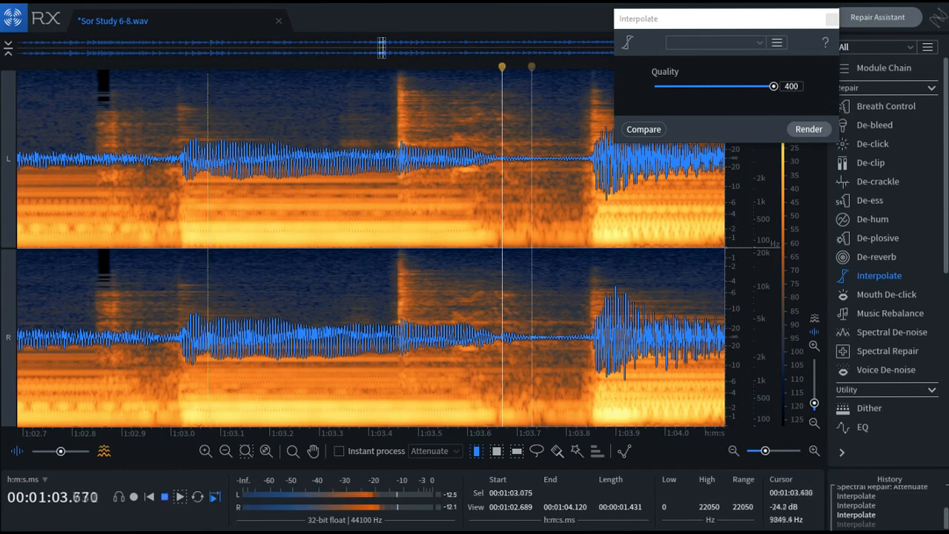
pyautogui.press('space')
pyautogui.hotkey('ctrl', 'shift', 'z')
pyautogui.click(201, 75)
pyautogui.press('space')
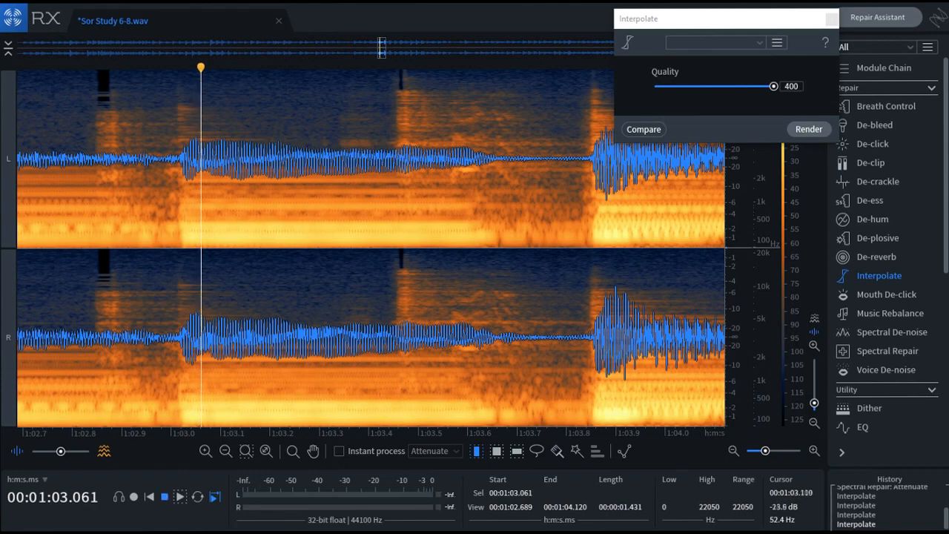
pyautogui.press('space')
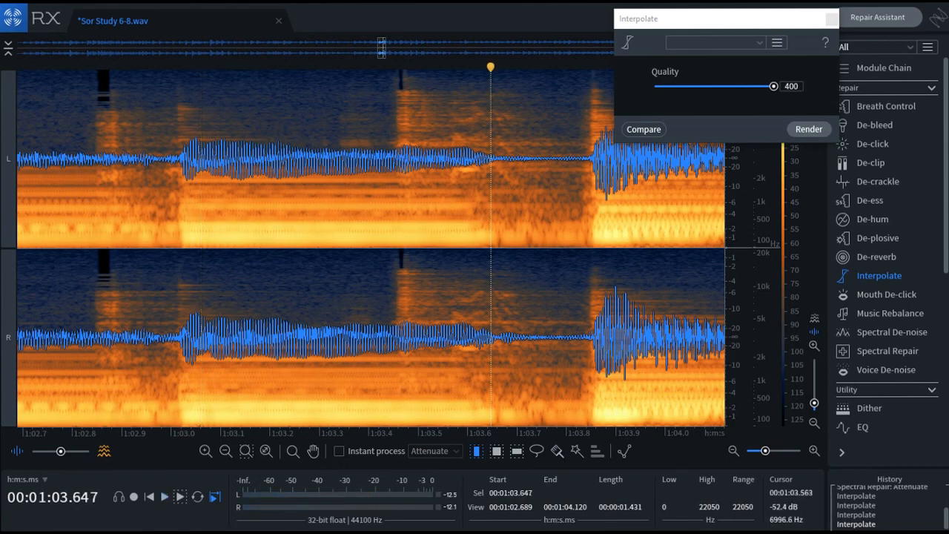
pyautogui.moveTo(765, 451); pyautogui.dragTo(756, 451)
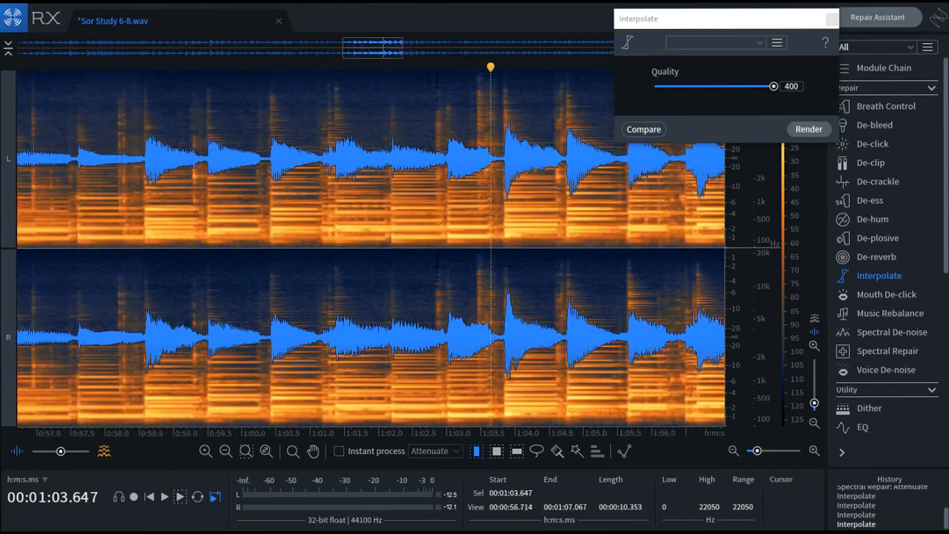